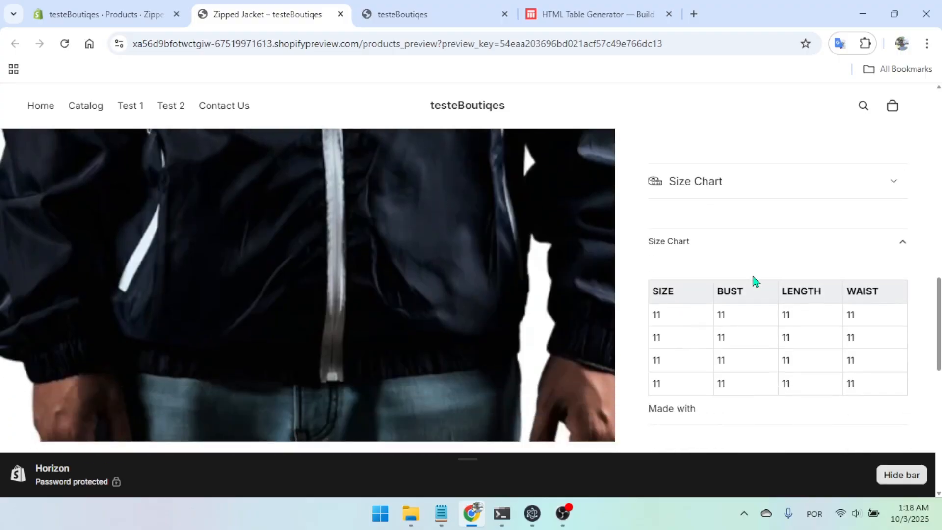
scroll(774, 322, "down", 2)
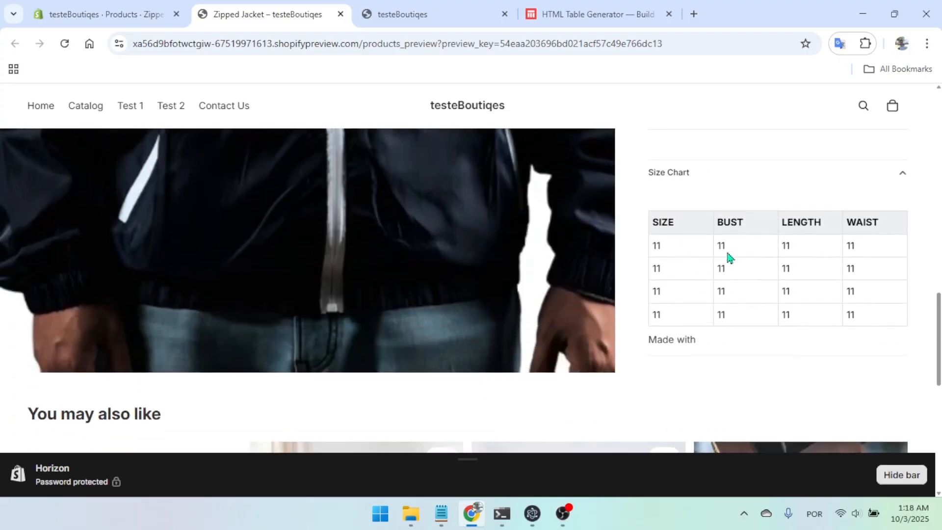
Examine the size chart table on the Zipped Jacket product page, including the text beneath it
left_click_drag(646, 343, 710, 341)
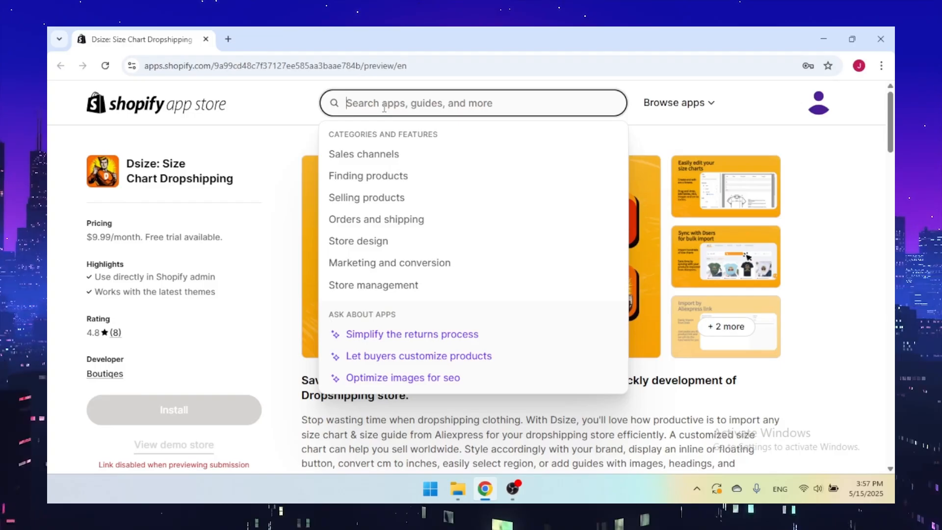
Search the Shopify App Store for Dsize, clear the search, and highlight the app's name on its listing
type("Dsize")
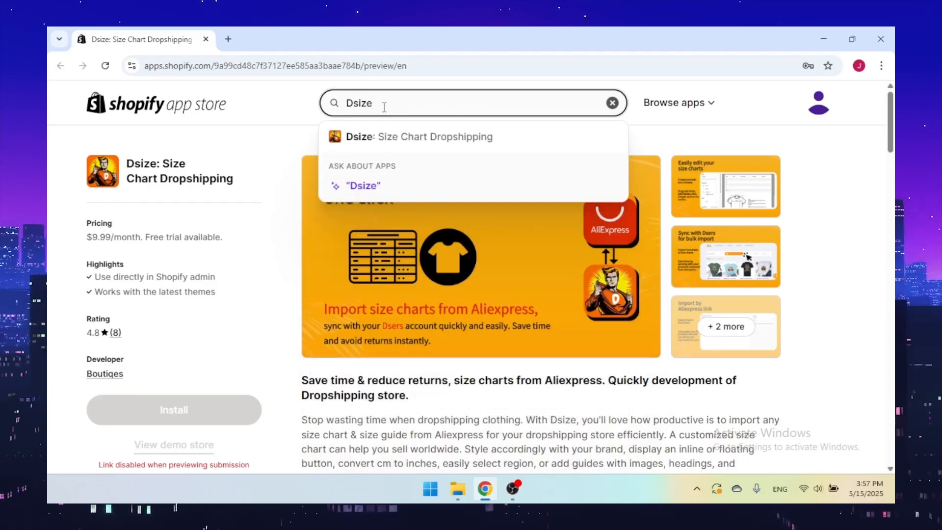
key("ctrl+a")
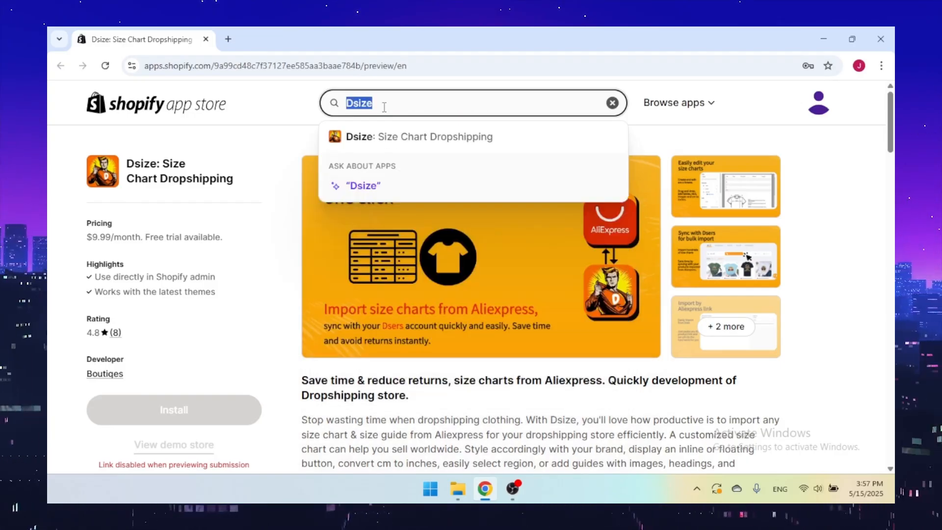
key("BackSpace")
left_click(234, 157)
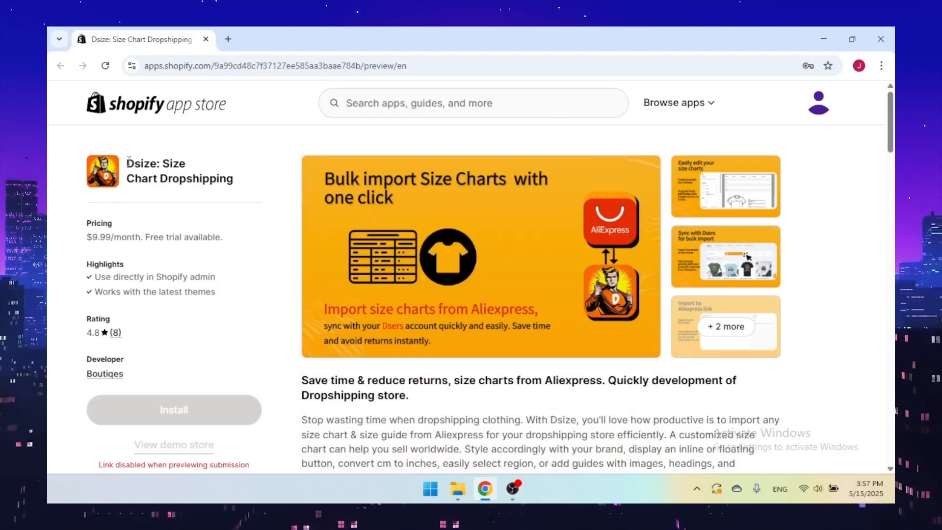
left_click_drag(126, 163, 229, 181)
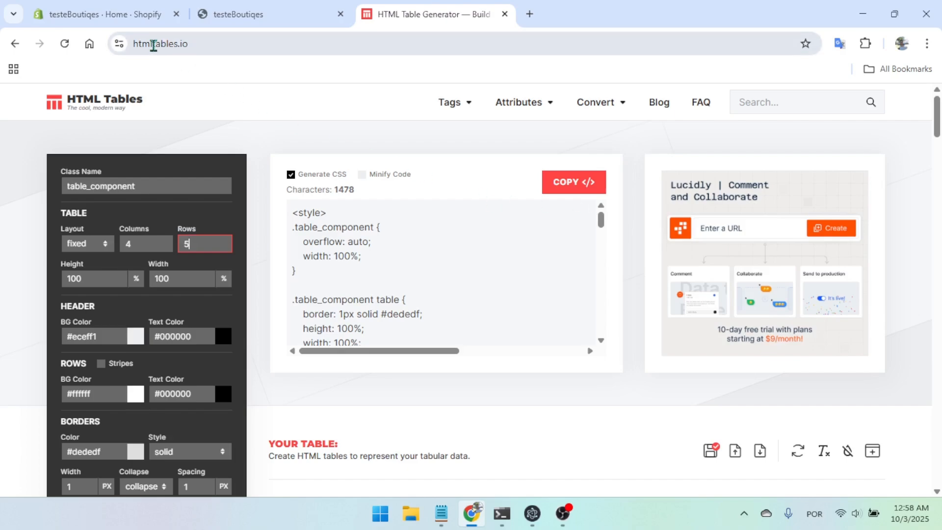
Set the HTML table to five columns
left_click(205, 47)
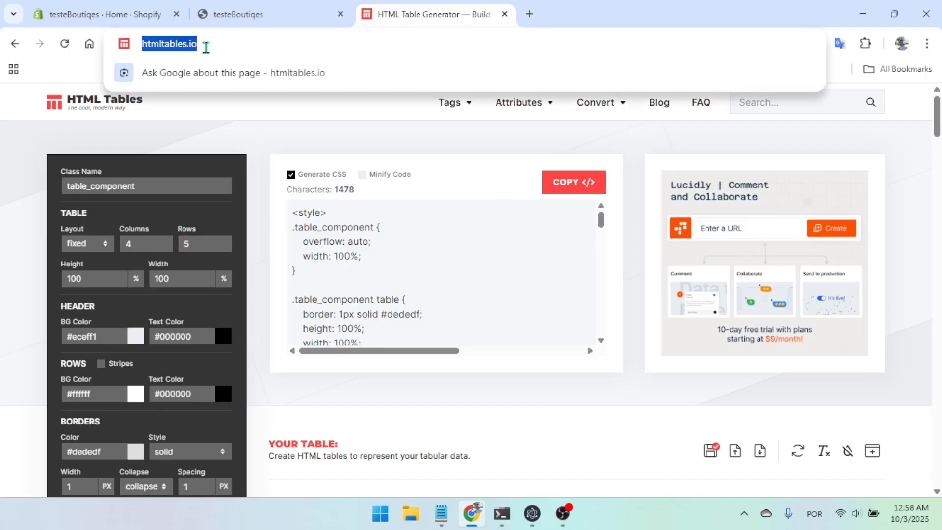
left_click(636, 258)
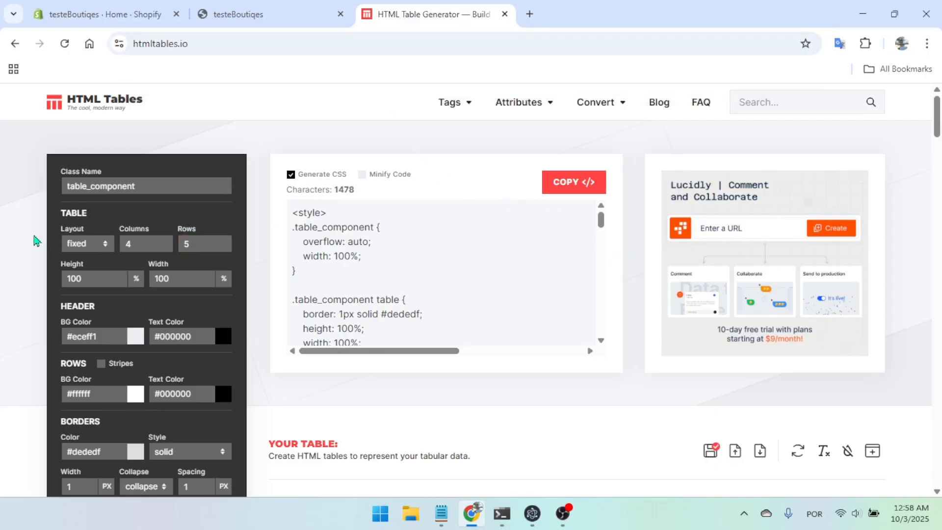
double_click(141, 243)
type("5")
left_click(196, 243)
scroll(625, 304, "down", 4)
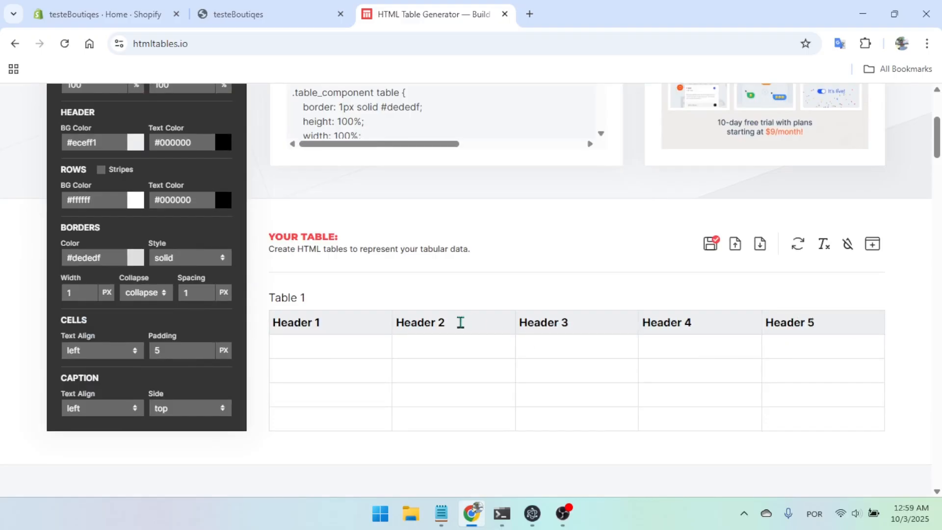
scroll(339, 223, "up", 3)
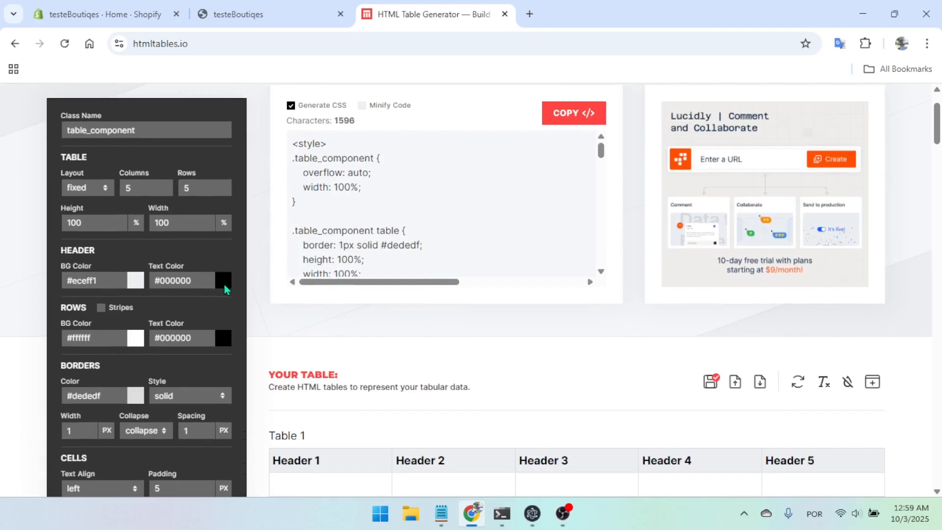
left_click(224, 283)
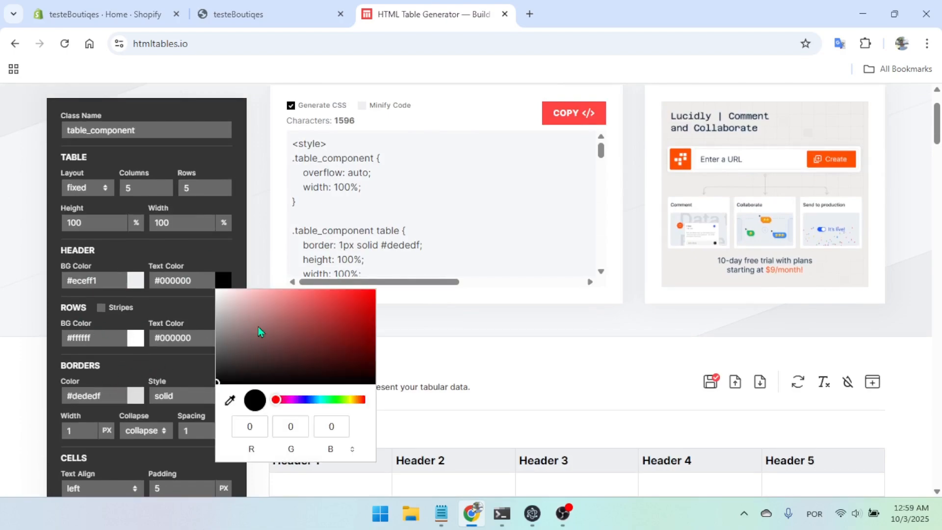
left_click(205, 265)
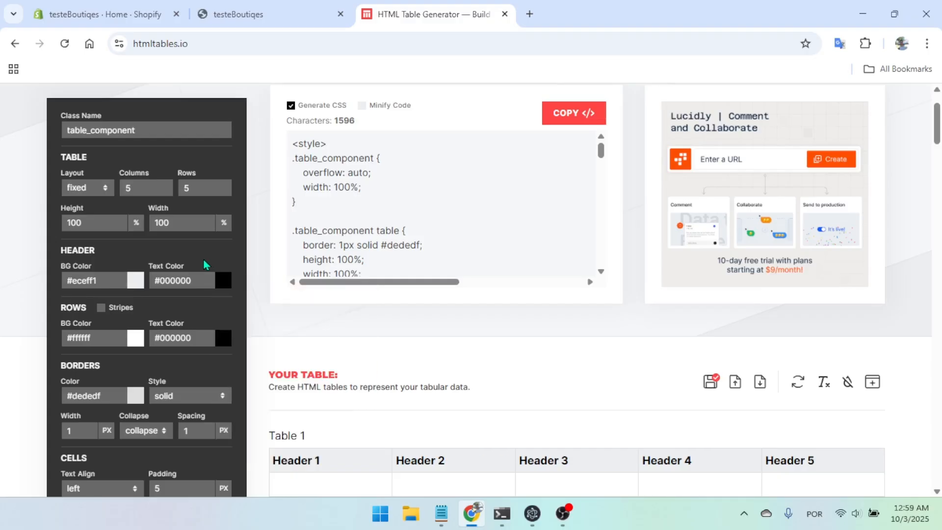
scroll(545, 279, "down", 2)
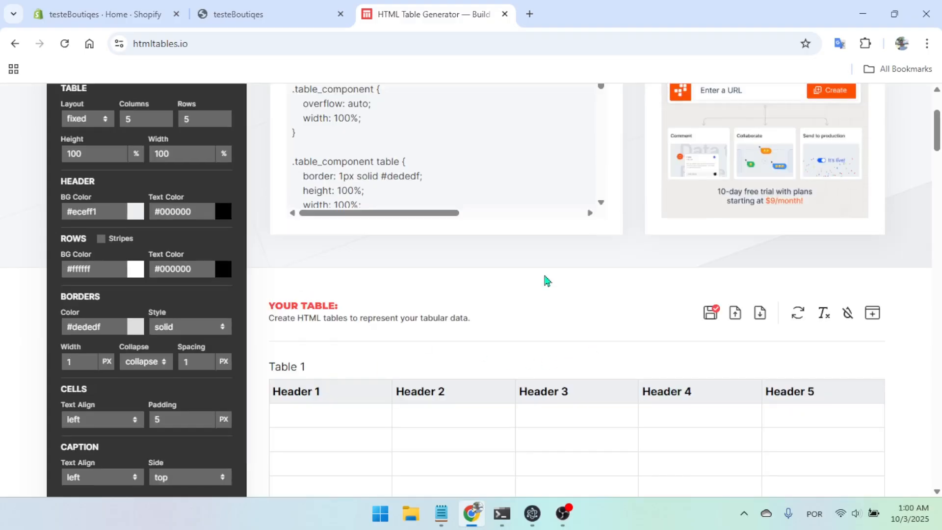
scroll(545, 280, "down", 2)
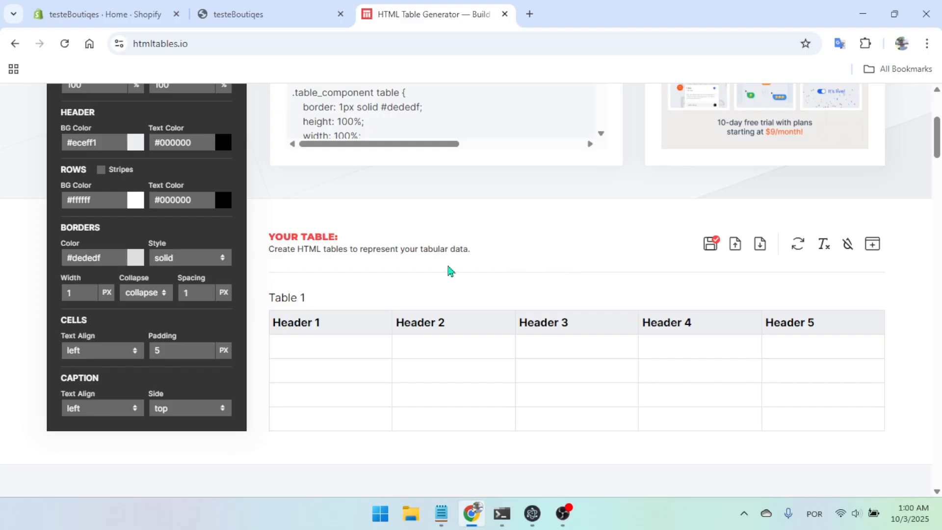
Name the first four column headers Size, Bust, Length and Waist
left_click(344, 322)
key("shift+Home")
type("Size")
key("Tab")
type("Bust")
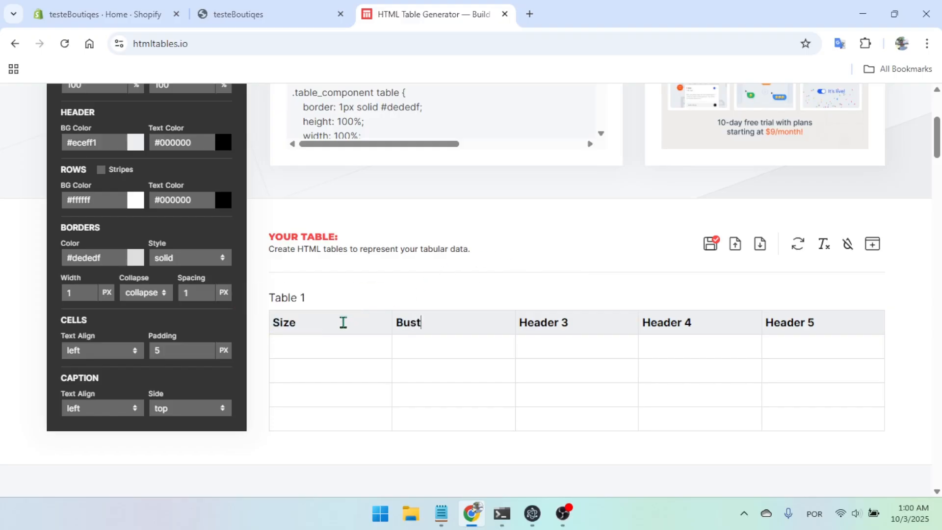
key("Tab")
type("Length")
key("shift+Home")
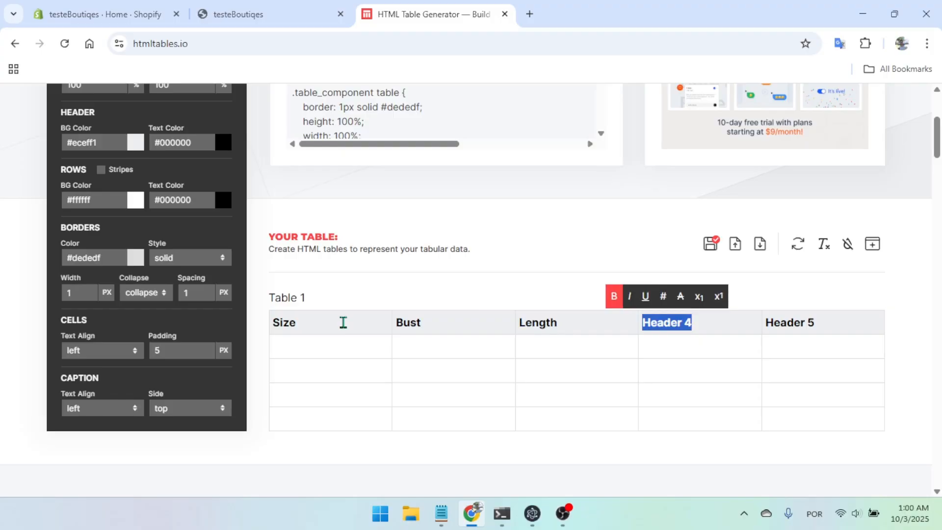
type("Waist")
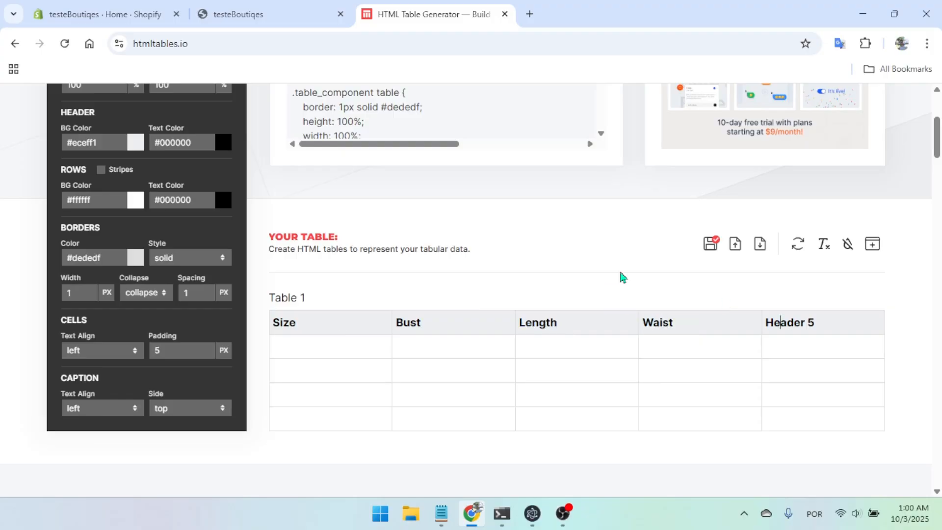
Reduce the table to four columns so the unused fifth header is removed
scroll(621, 275, "up", 3)
left_click_drag(157, 188, 107, 189)
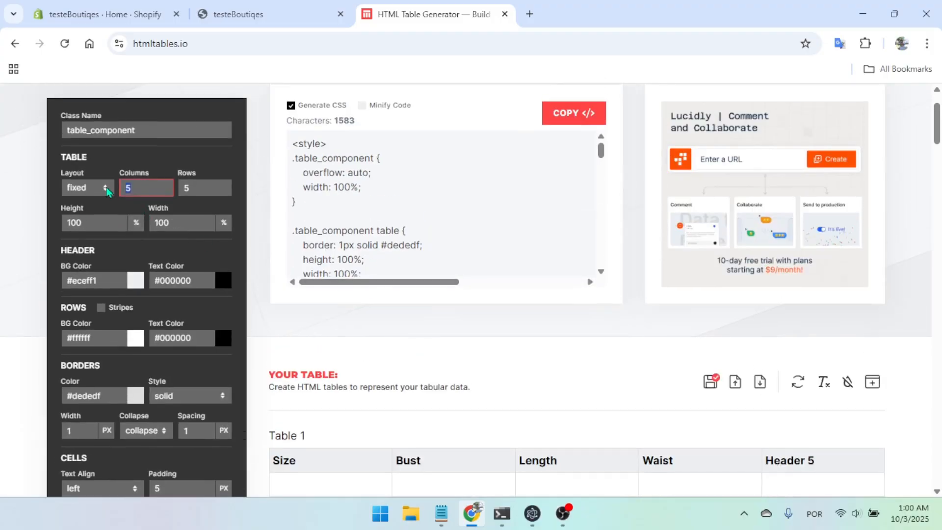
scroll(368, 263, "down", 4)
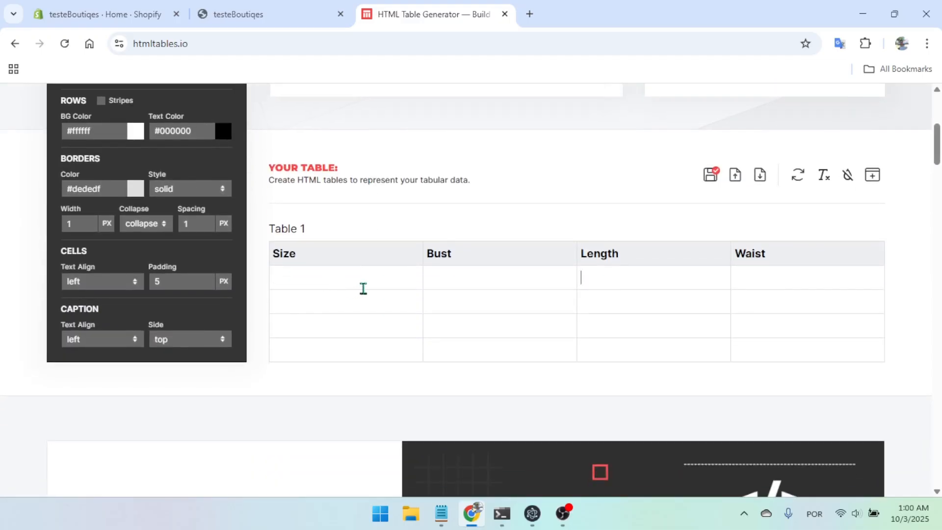
Fill every cell of the four body rows with the sample value 11
left_click(348, 278)
type("11")
left_click(456, 277)
type("11")
left_click(606, 279)
type("1")
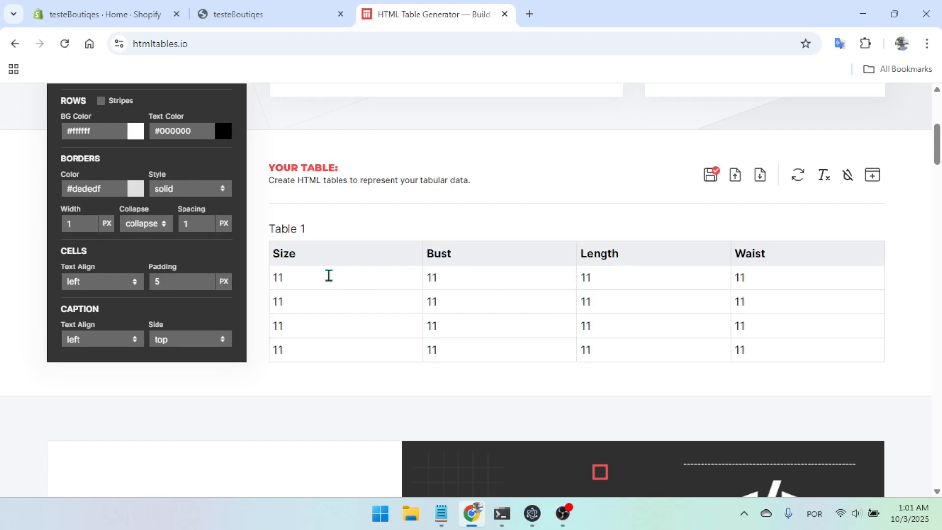
Delete the "Table 1" caption above the table and copy the generated HTML and CSS code
left_click(319, 232)
key("BackSpace")
key("BackSpace")
key("BackSpace")
key("BackSpace")
key("BackSpace")
key("BackSpace")
key("BackSpace")
scroll(539, 231, "up", 6)
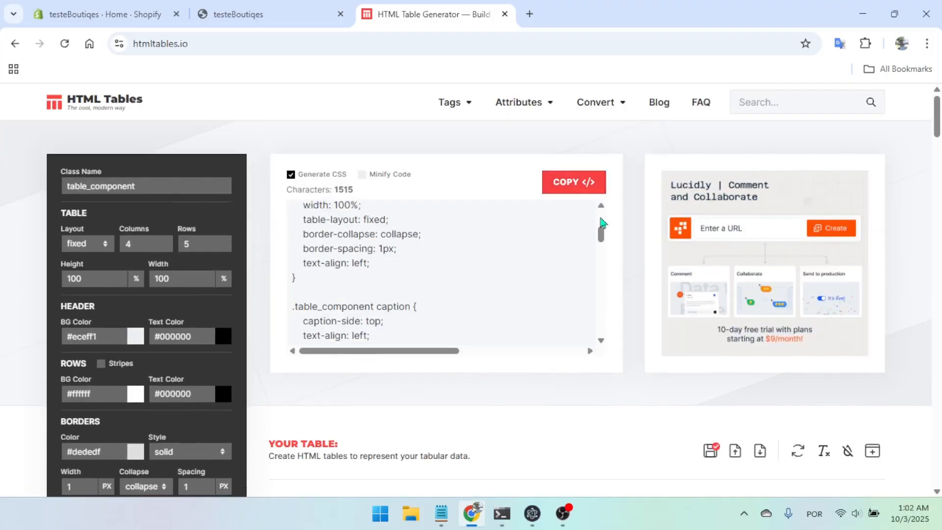
left_click(576, 187)
Switch to the Shopify admin and open the product metafield definitions in the store settings
left_click(121, 20)
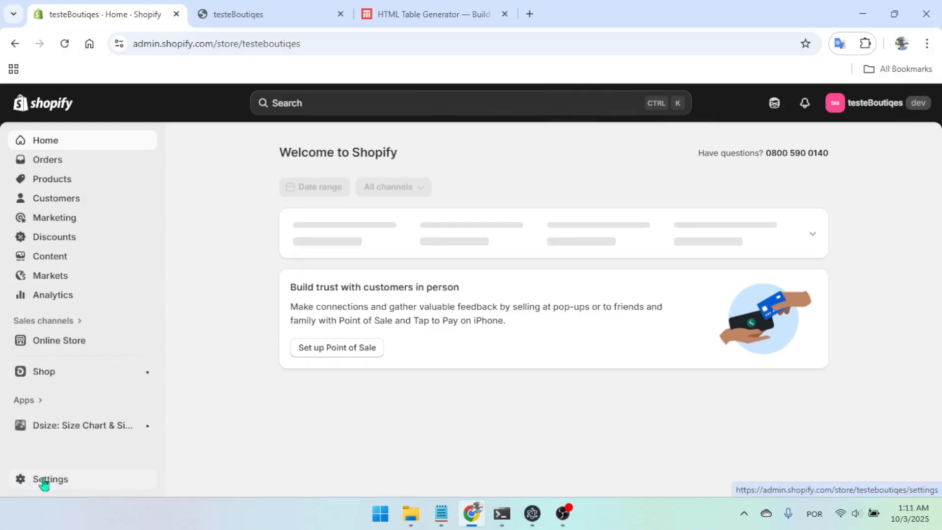
left_click(45, 481)
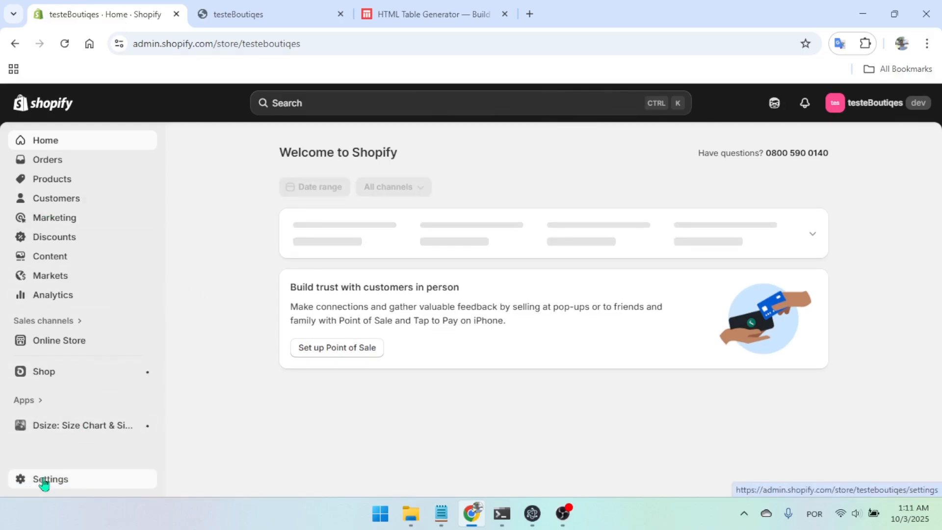
scroll(164, 375, "down", 5)
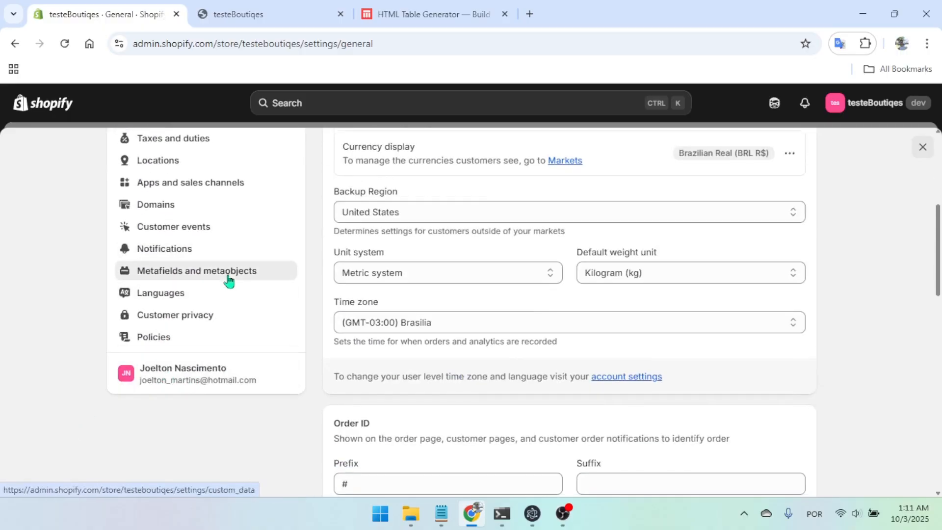
left_click(228, 275)
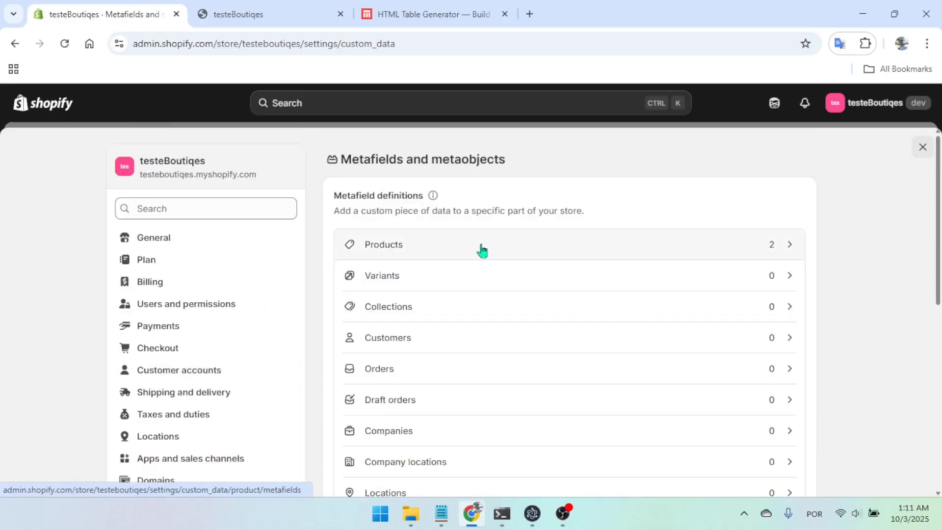
left_click(482, 250)
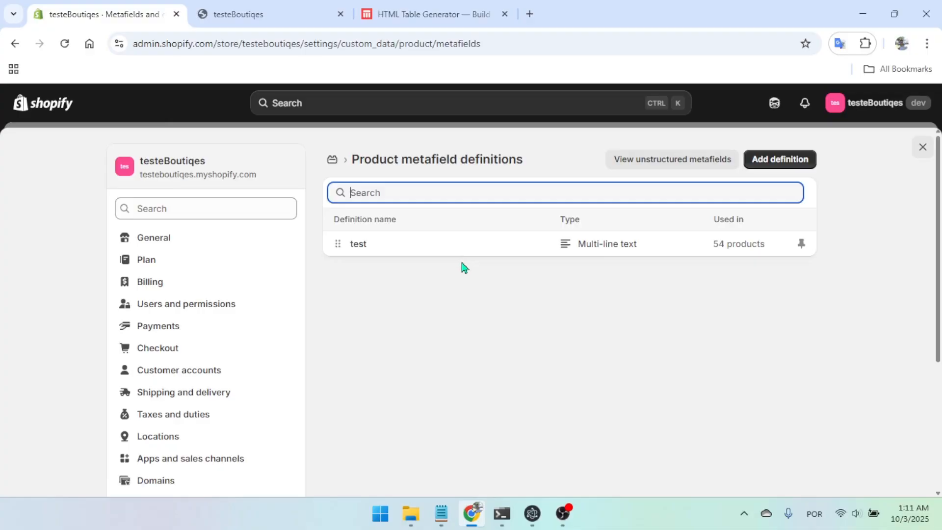
Start a new product metafield definition and name it Size Charts
left_click(771, 161)
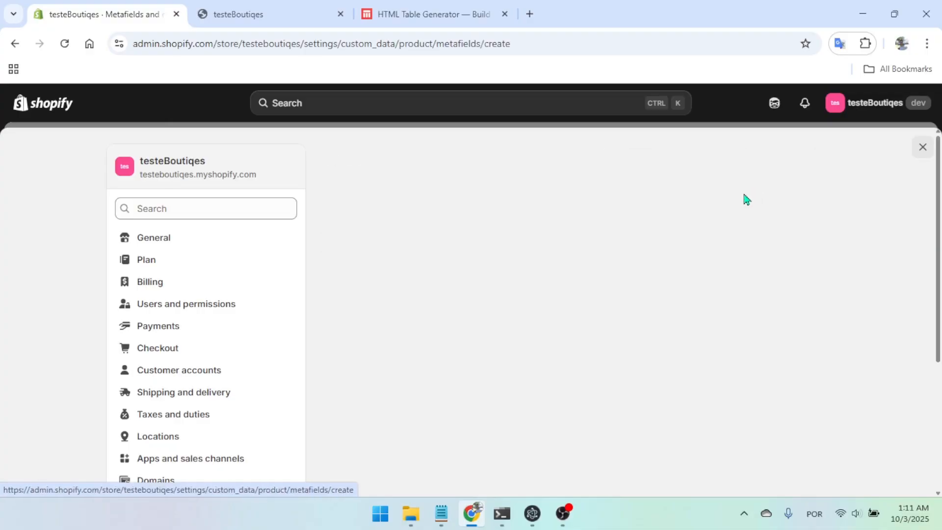
type("Szie")
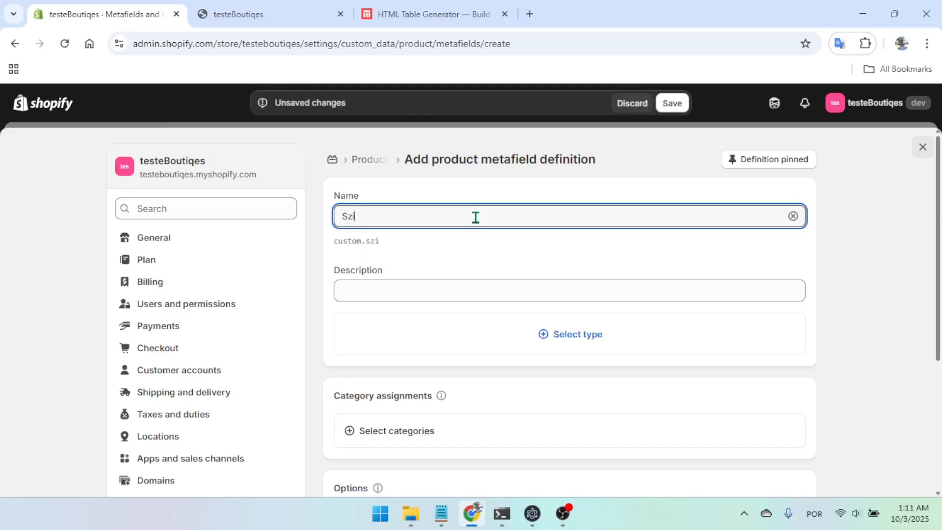
key("BackSpace")
key("BackSpace")
key("BackSpace")
type("ize Charts")
Set the Size Charts metafield type to Single line text and save the definition
left_click(572, 340)
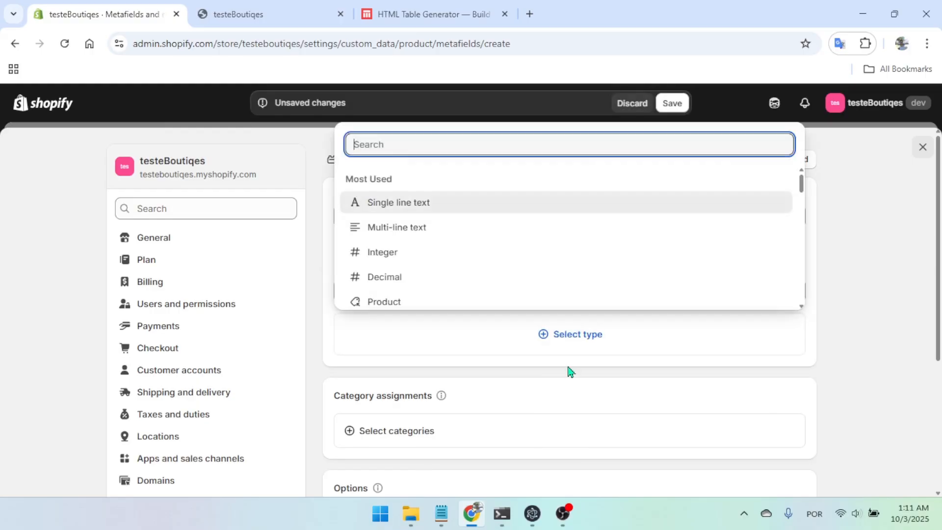
scroll(446, 241, "down", 3)
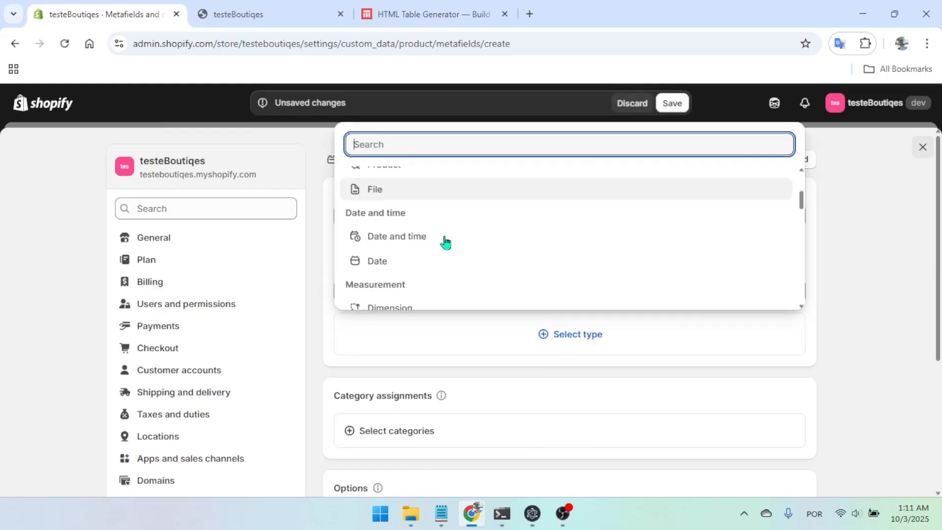
scroll(445, 243, "down", 6)
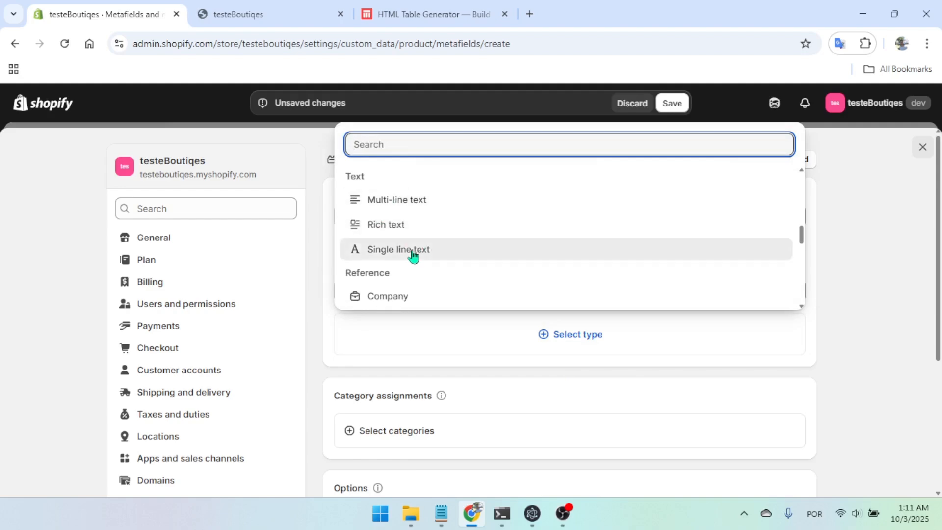
left_click(412, 251)
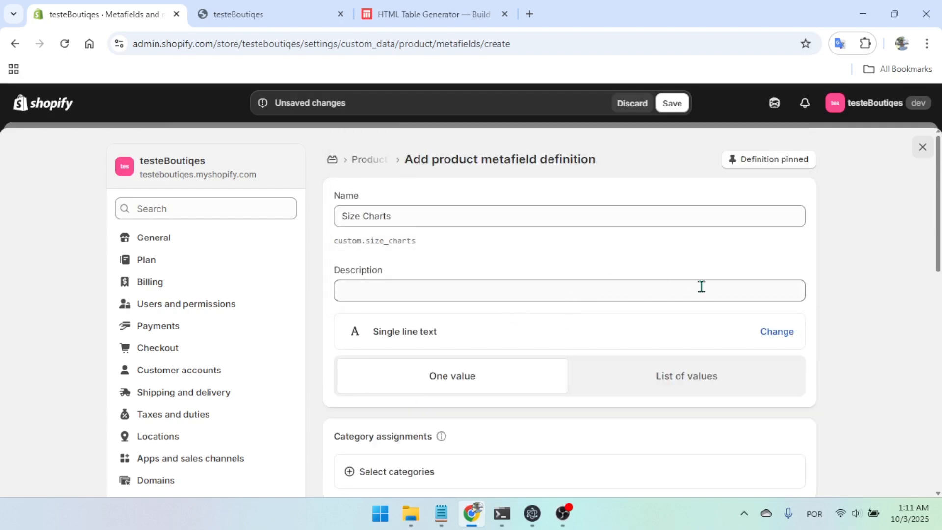
left_click(672, 104)
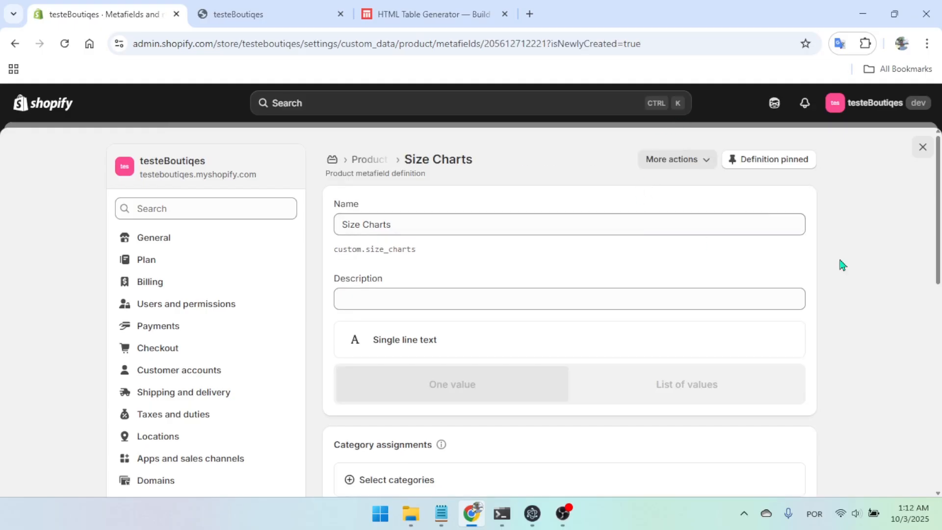
Close the store settings and open the current Horizon theme in the theme editor
left_click(923, 146)
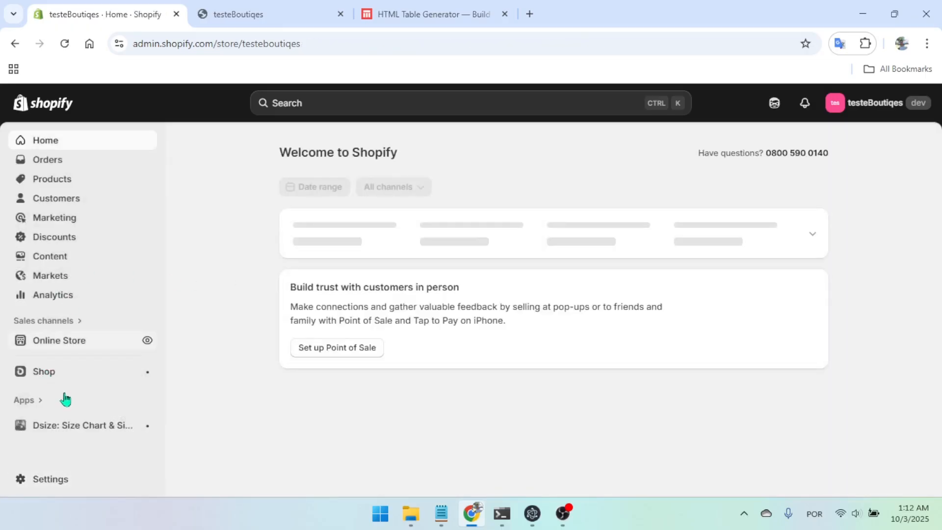
left_click(66, 344)
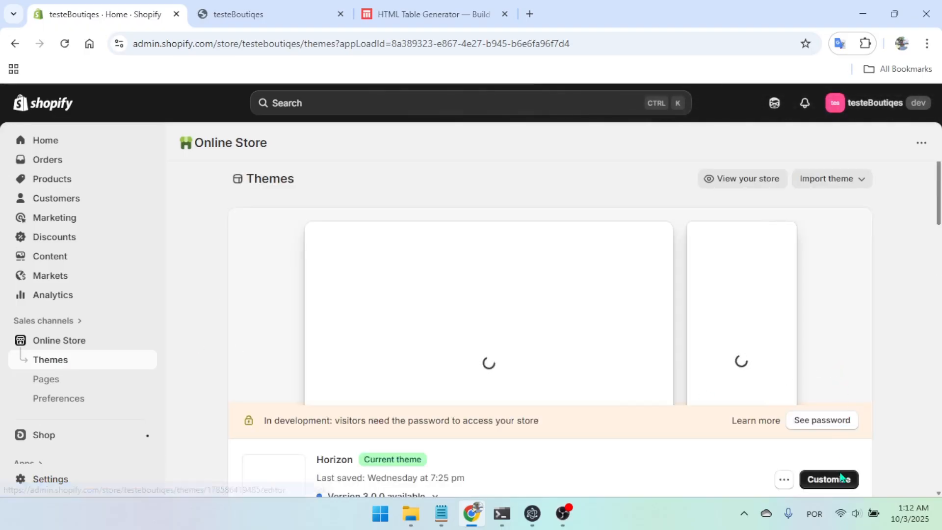
scroll(836, 474, "down", 3)
left_click(830, 342)
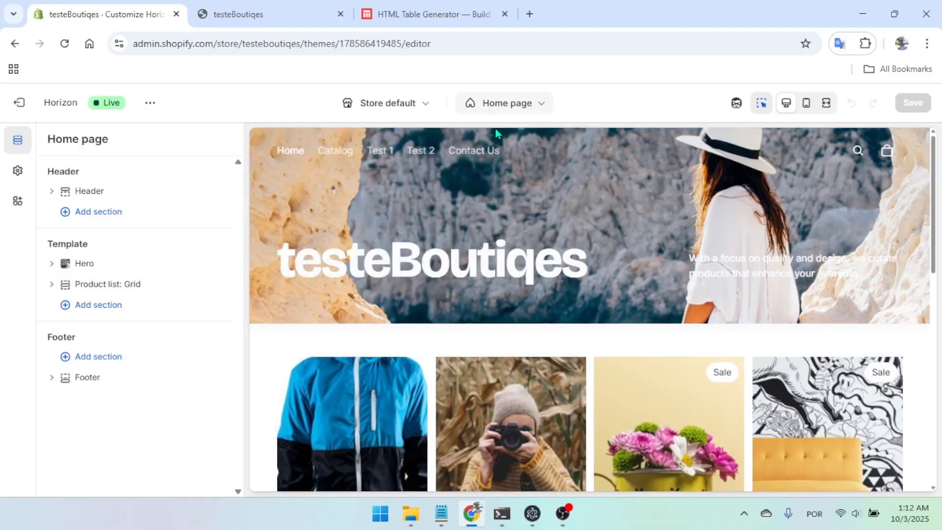
Switch the theme editor from the home page to the Default product template
left_click(512, 105)
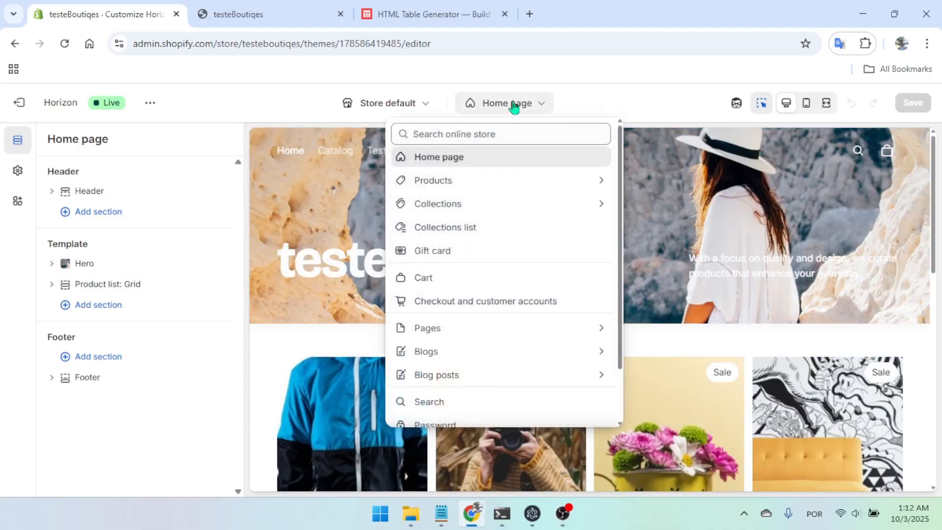
left_click(469, 183)
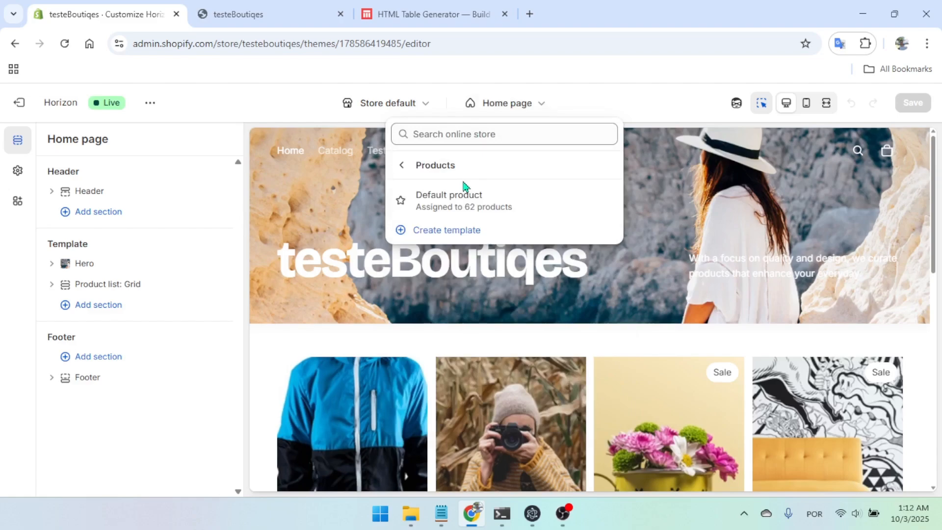
left_click(474, 206)
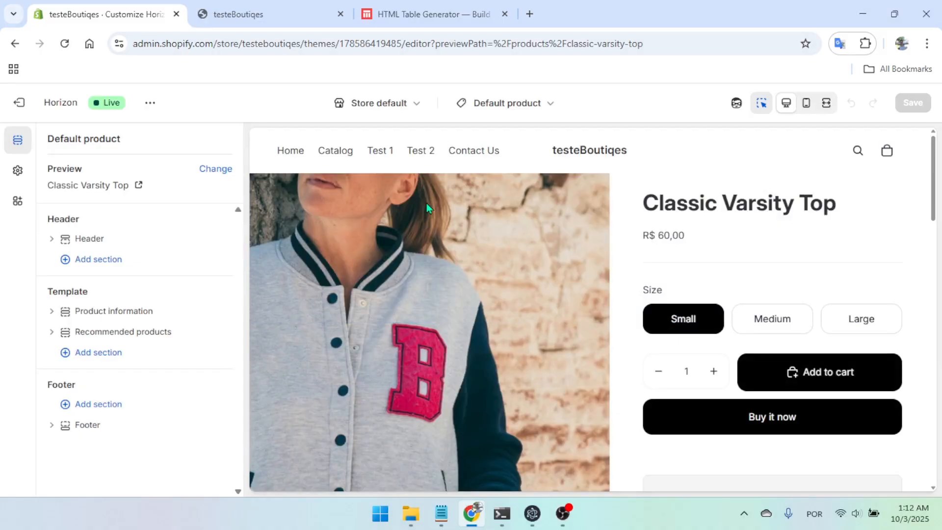
Add an Accordion block at the end of the Details group in the Product information section
left_click(51, 313)
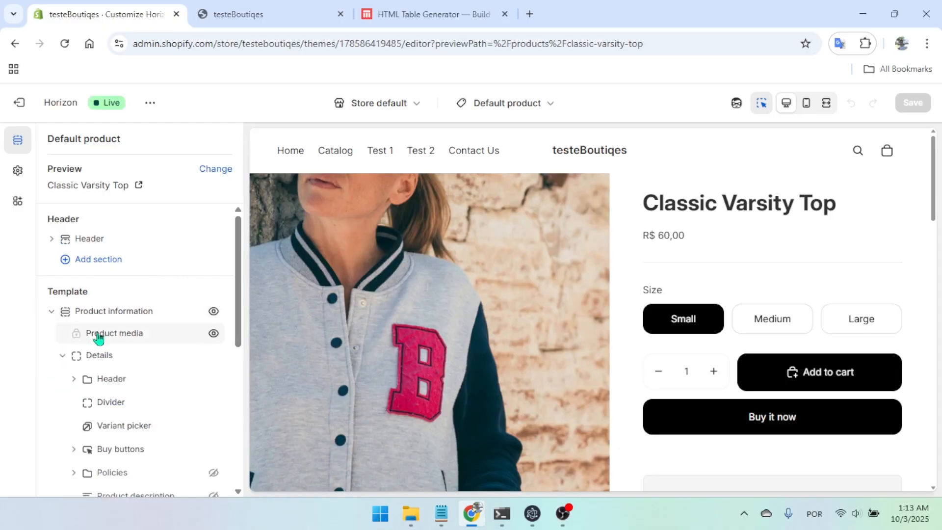
scroll(99, 332, "down", 5)
scroll(135, 366, "down", 1)
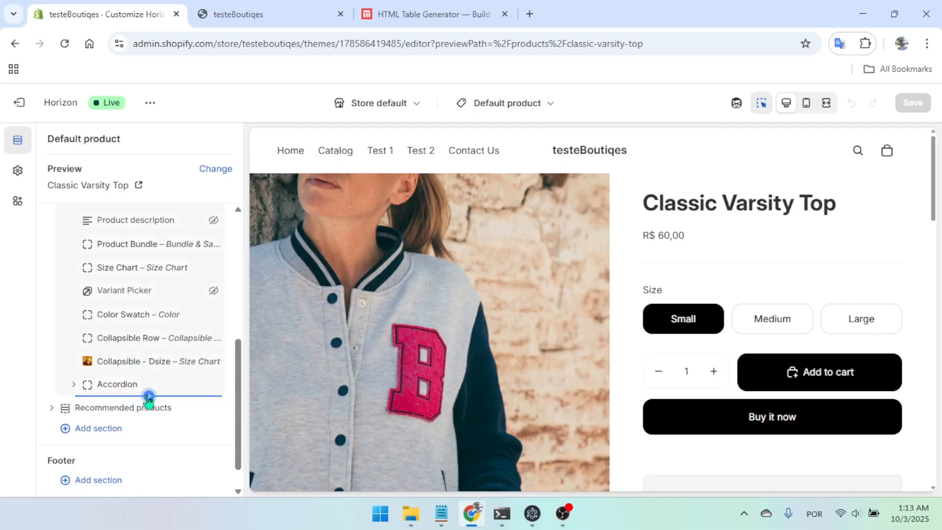
left_click(149, 398)
scroll(288, 362, "down", 3)
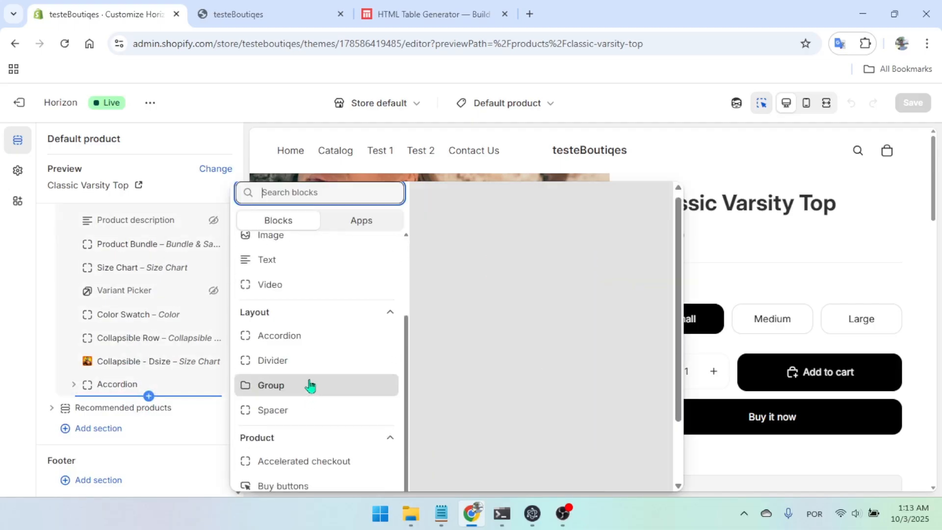
left_click(303, 343)
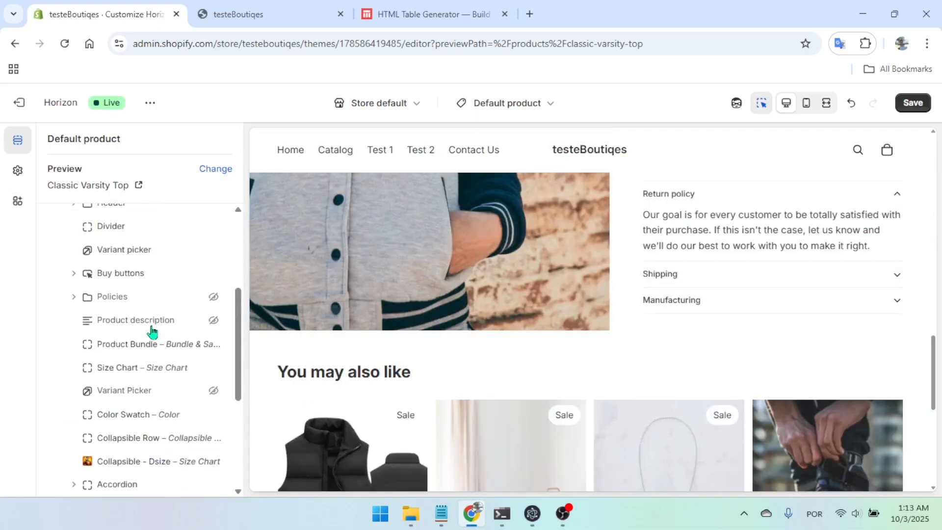
Delete the older Accordion block and remove the Shipping and Manufacturing rows from the new one
scroll(135, 385, "down", 1)
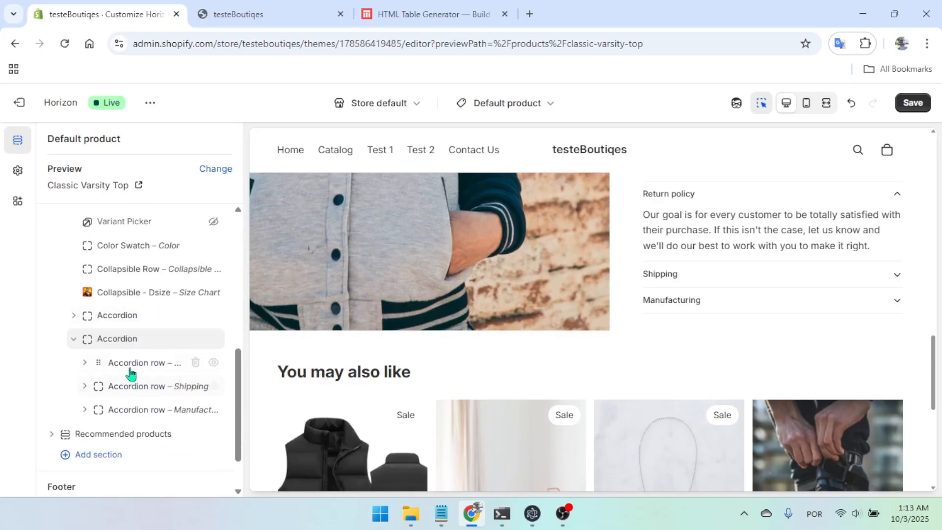
left_click(195, 317)
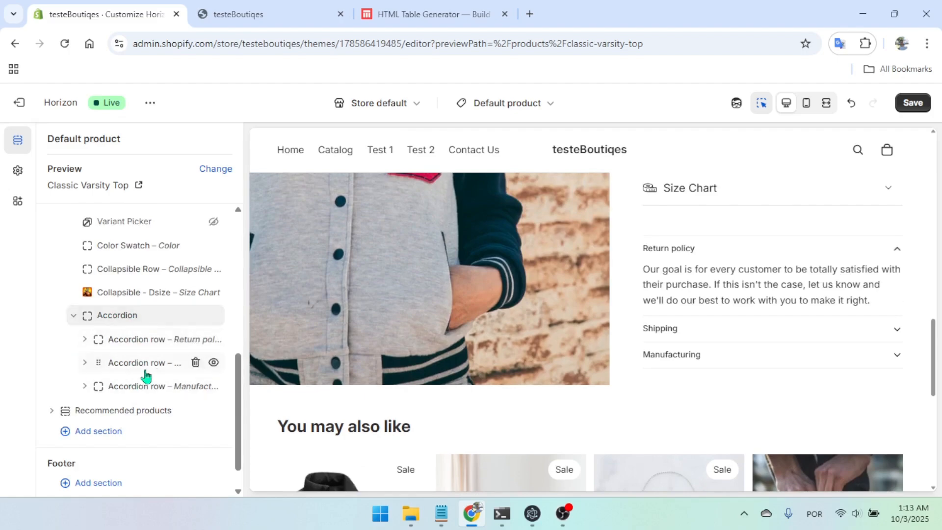
left_click(195, 362)
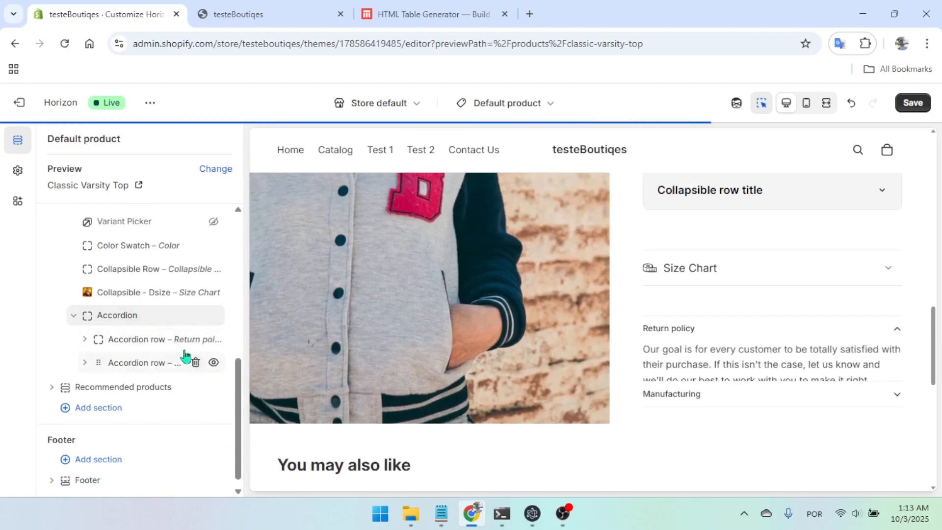
left_click(195, 362)
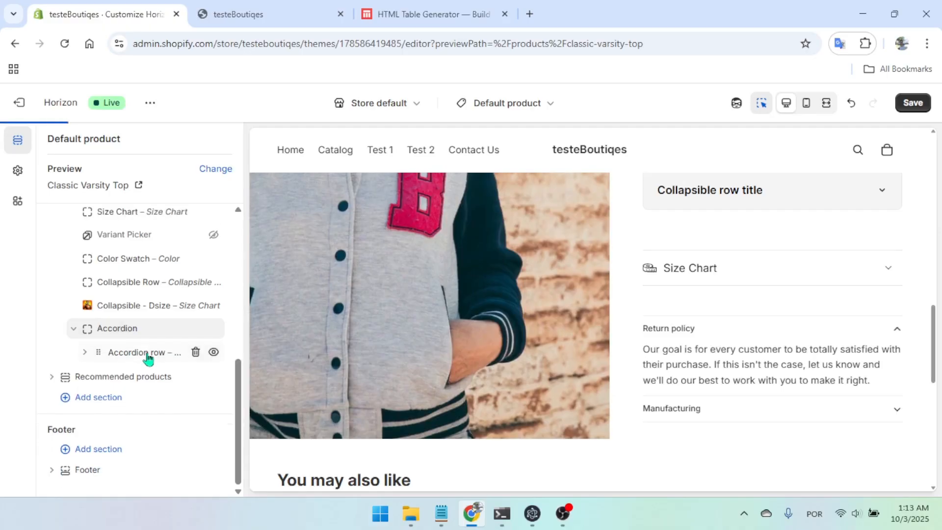
Change the heading of the remaining Return policy accordion row to Size Chart
left_click(142, 352)
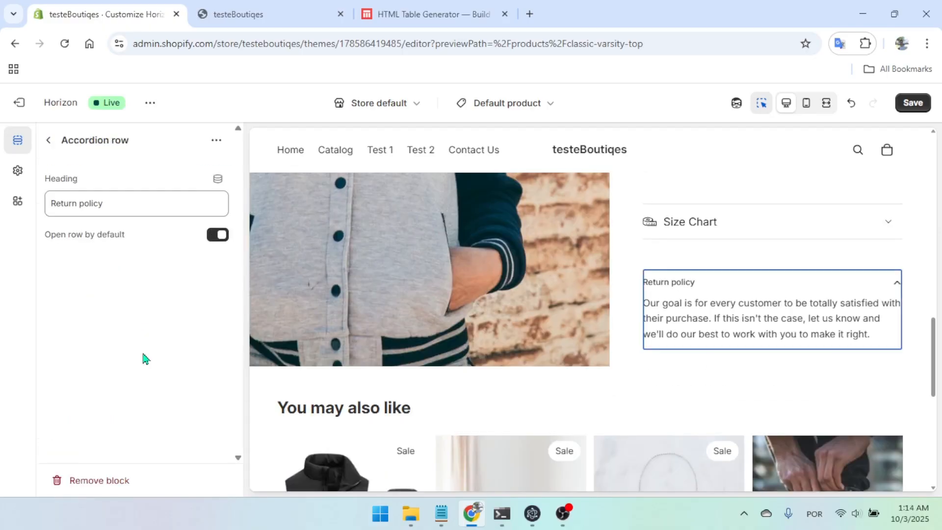
left_click(114, 209)
key("ctrl+a")
type("S")
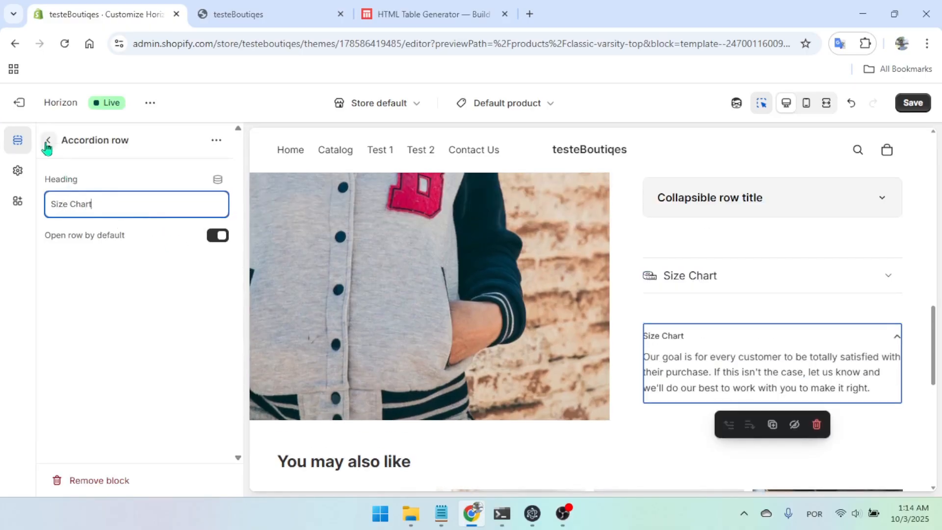
left_click(47, 143)
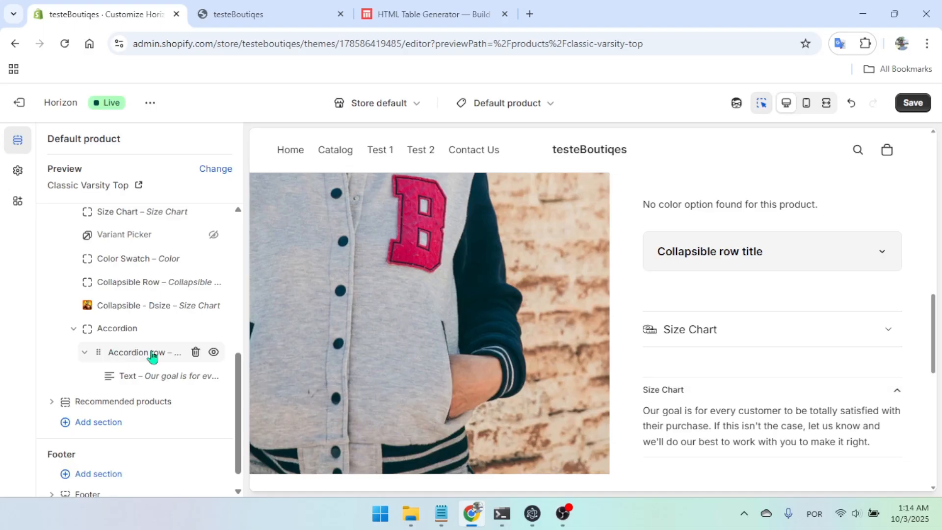
Replace the accordion row's default text with the product's Size Charts metafield and save the template
left_click(141, 372)
left_click(131, 254)
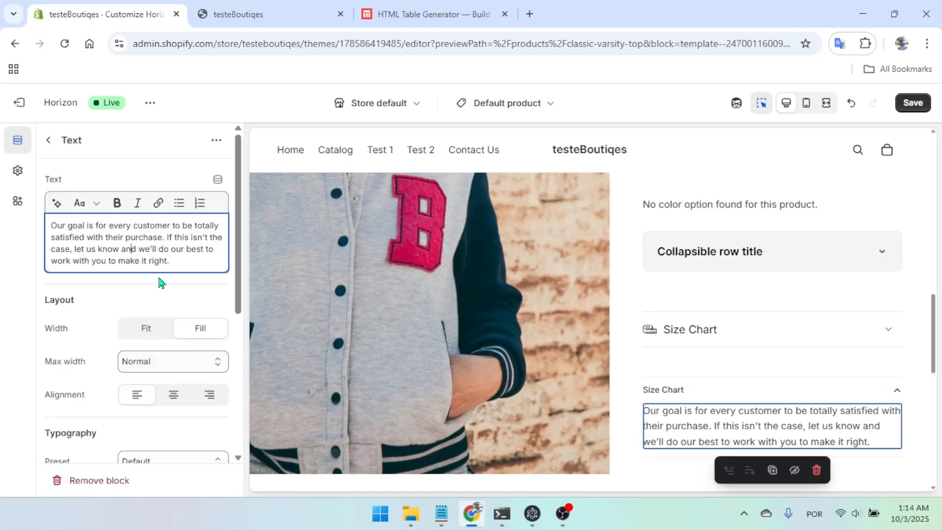
key("ctrl+a")
key("BackSpace")
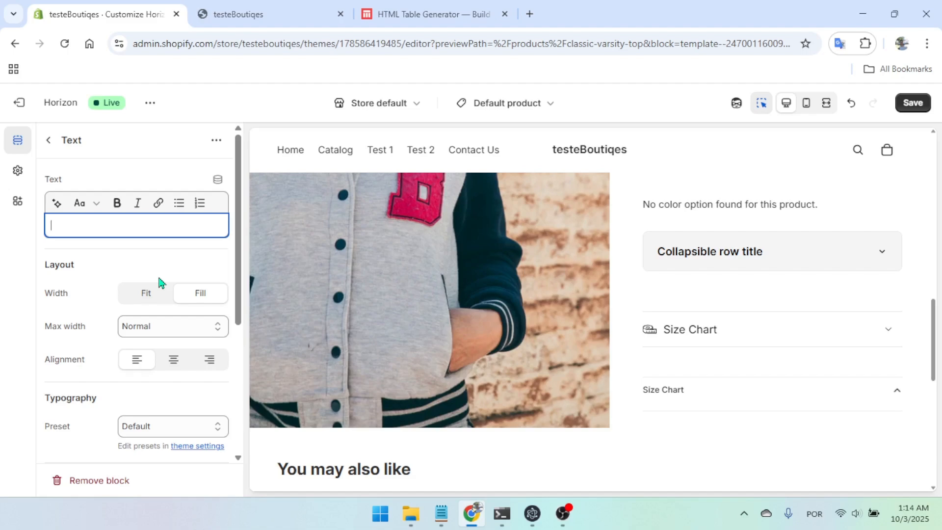
left_click(217, 183)
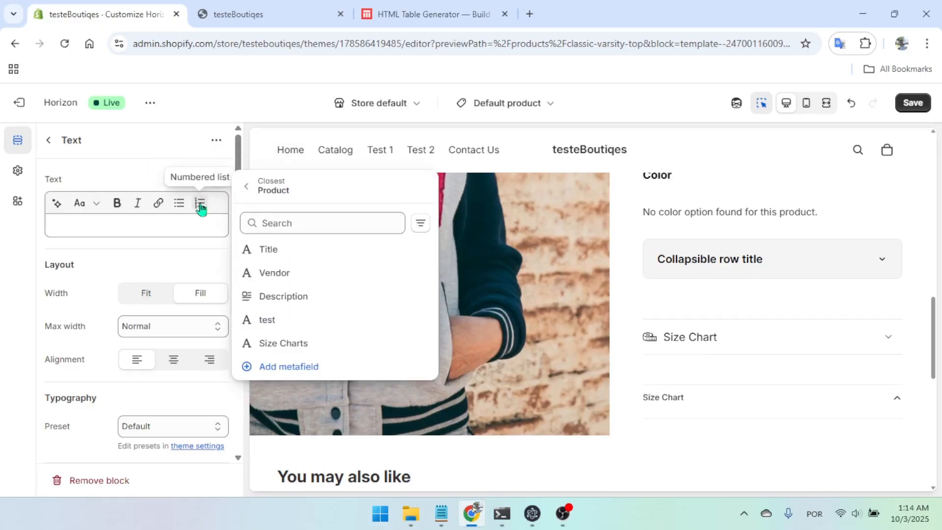
left_click(308, 347)
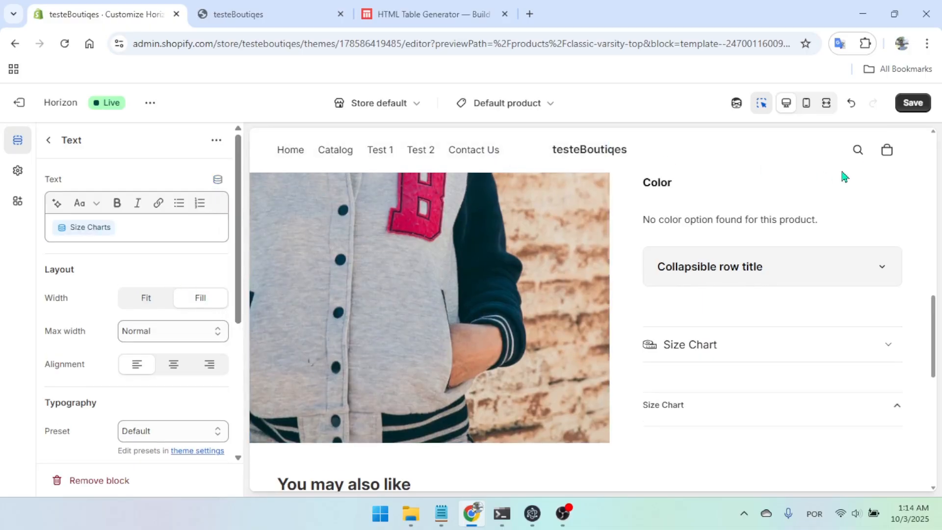
left_click(909, 107)
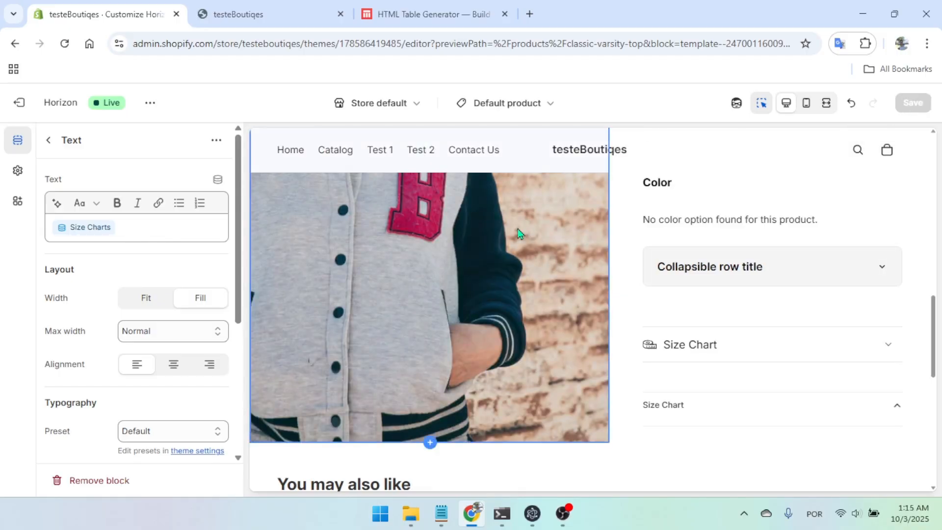
Switch to the HTML Table Generator site and copy the generated table code again
scroll(740, 269, "down", 3)
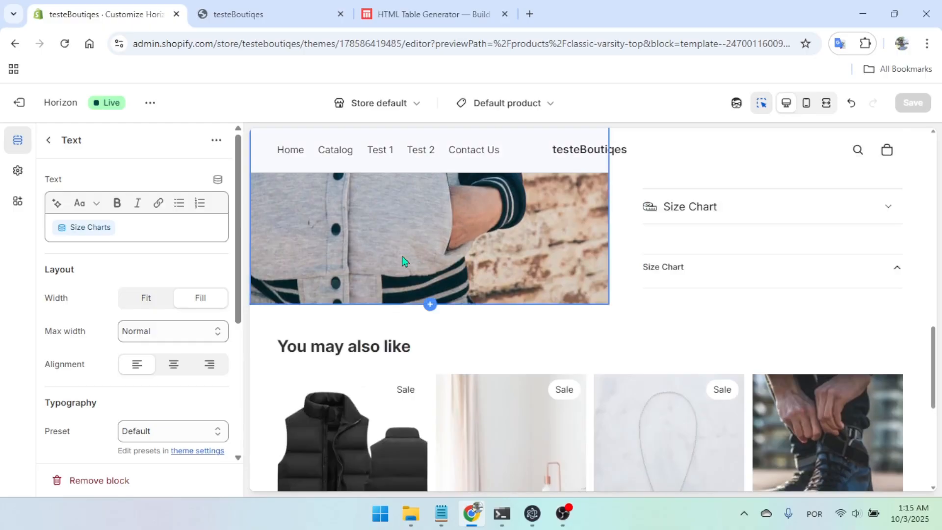
scroll(714, 296, "up", 3)
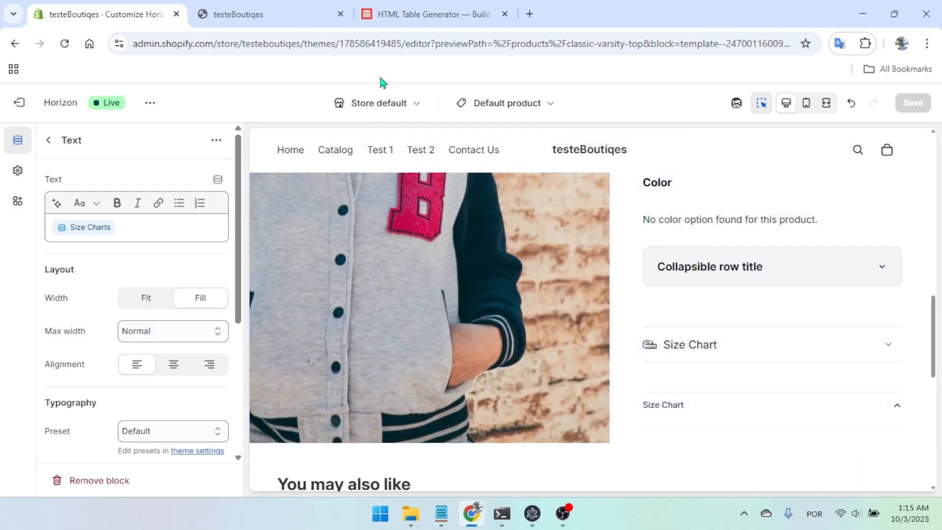
left_click(417, 22)
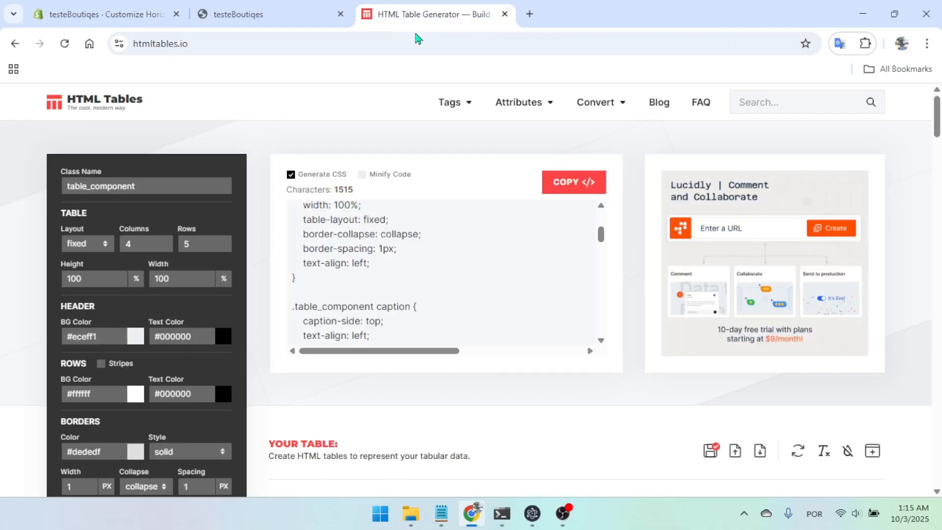
left_click(581, 193)
Return to Shopify, exit the theme editor and open the Zipped Jacket product from the product list
left_click(113, 16)
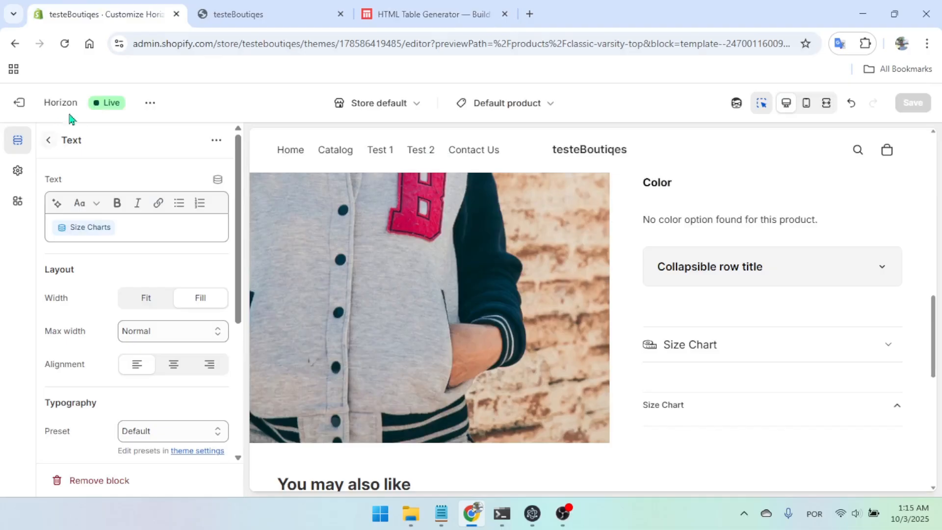
left_click(22, 102)
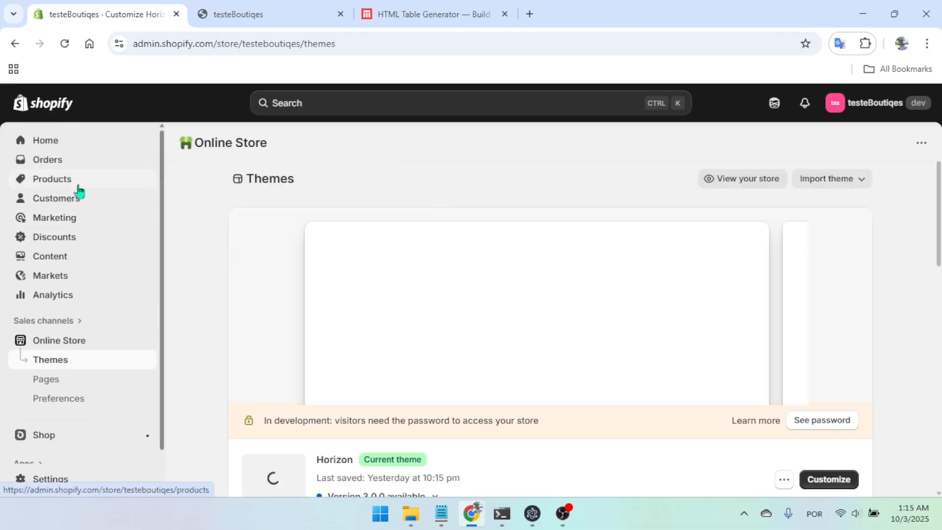
left_click(69, 183)
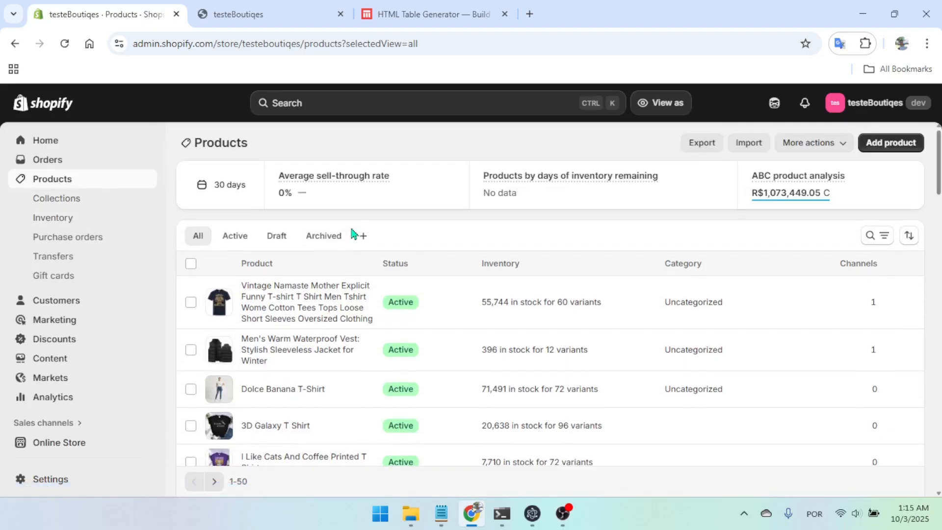
left_click(305, 296)
Paste the copied HTML table code into the Size Charts metafield of the Zipped Jacket product
scroll(517, 307, "down", 10)
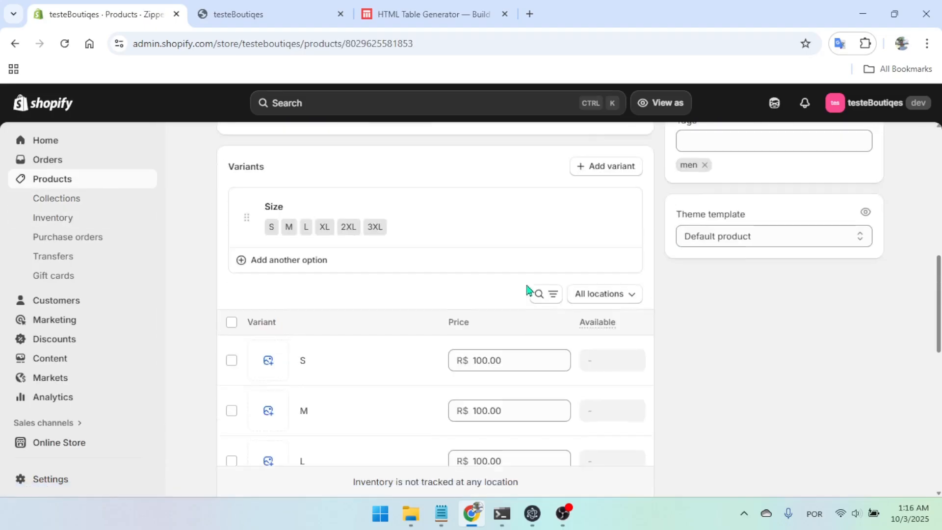
scroll(526, 290, "down", 3)
scroll(666, 343, "up", 4)
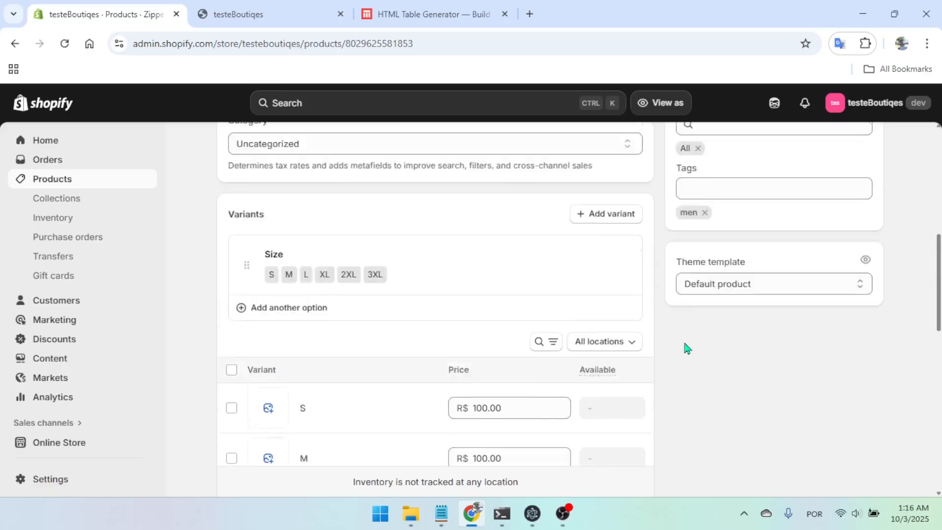
scroll(574, 325, "down", 9)
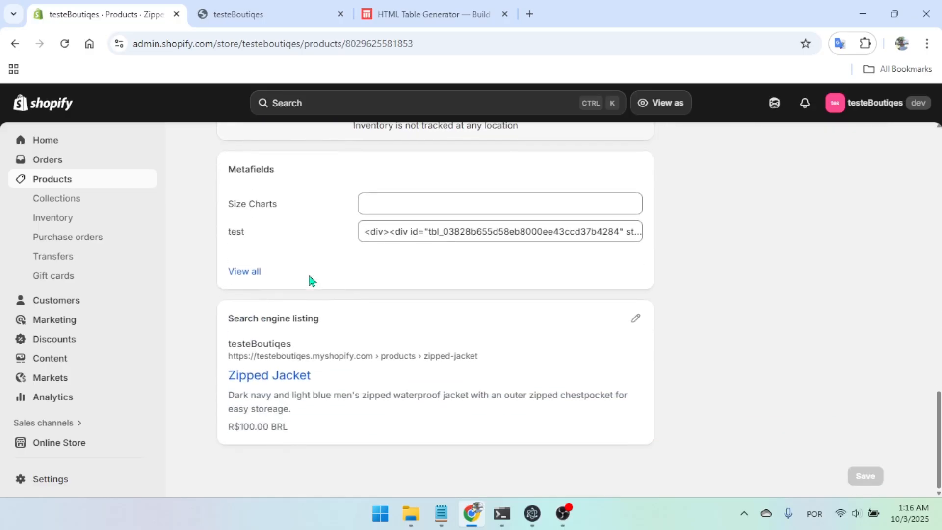
scroll(308, 276, "up", 3)
left_click_drag(227, 307, 341, 317)
left_click(340, 317)
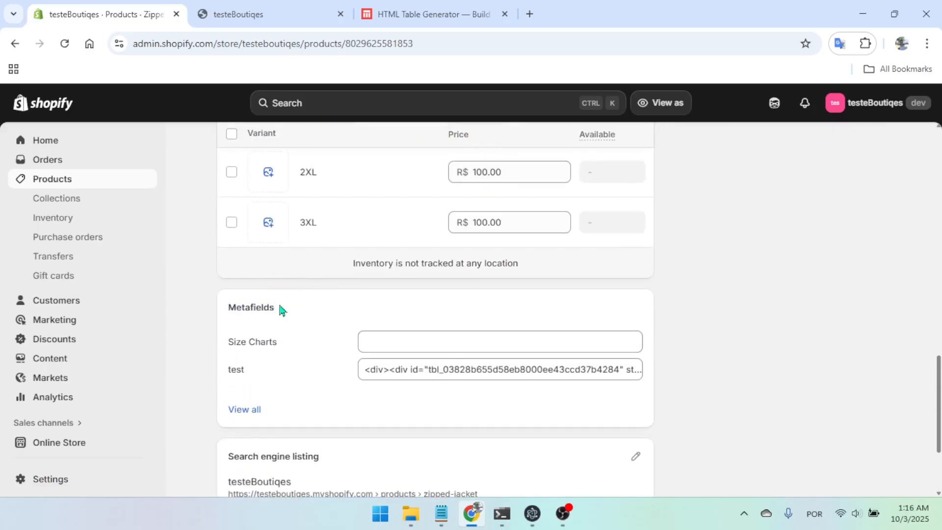
left_click(430, 337)
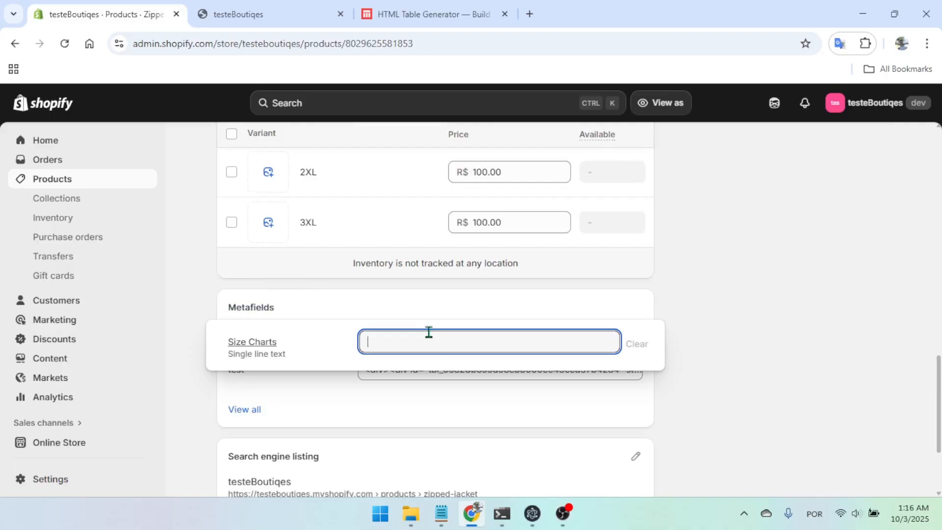
key("ctrl+v")
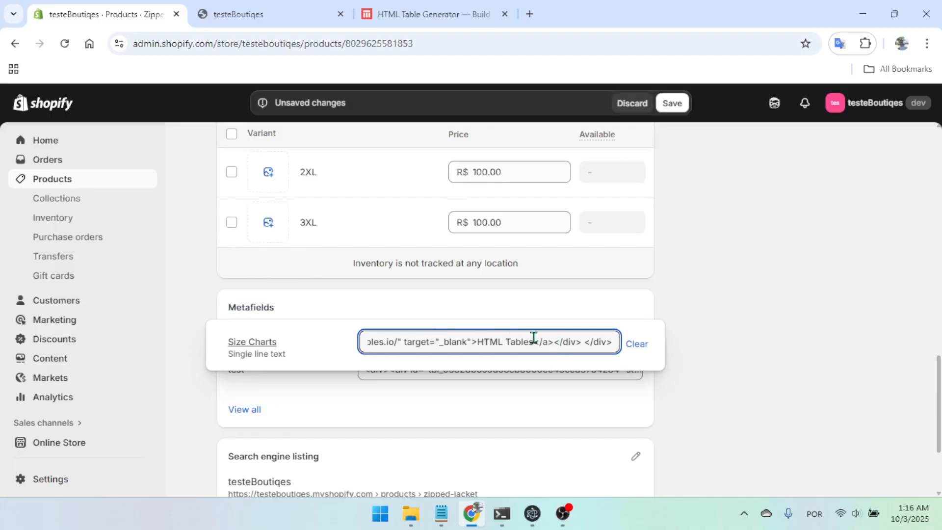
Delete the "HTML Tables" link text from the code in the Size Charts metafield and save the product
left_click(480, 343)
key("ctrl+shift+Right")
key("ctrl+shift+Right")
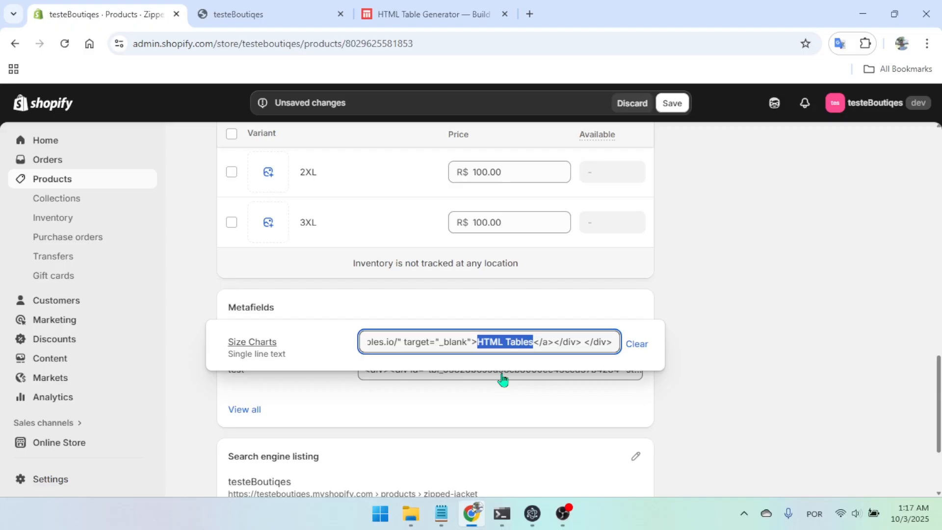
key("BackSpace")
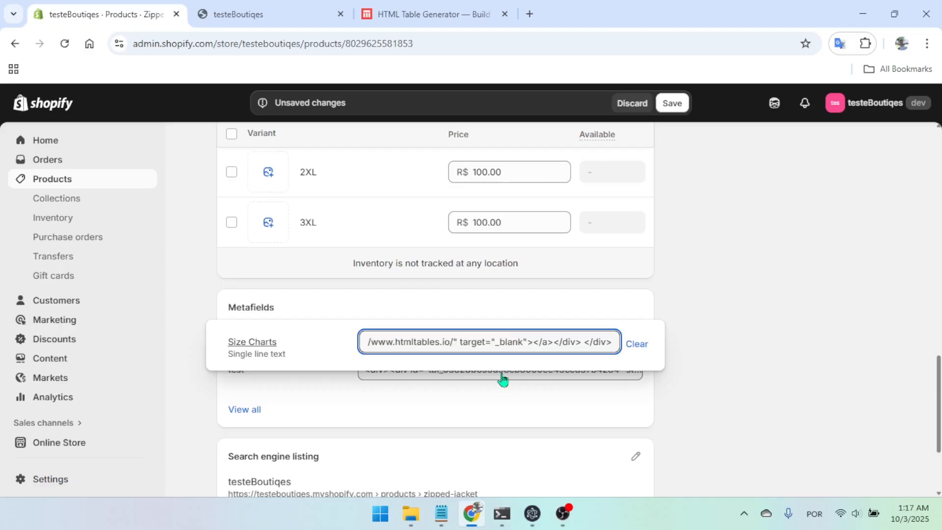
left_click(672, 103)
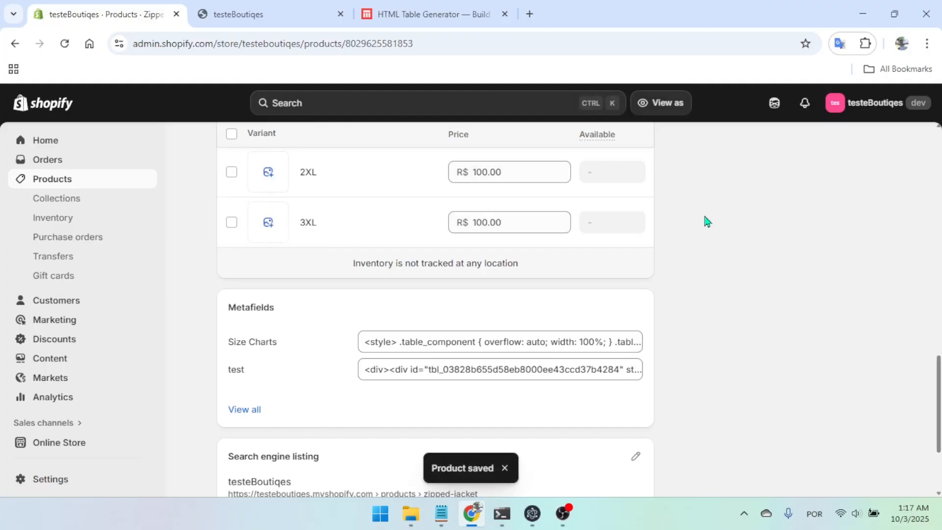
Open the Zipped Jacket's store preview and expand the lower Size Chart row to inspect the table and the text below it
scroll(702, 221, "up", 15)
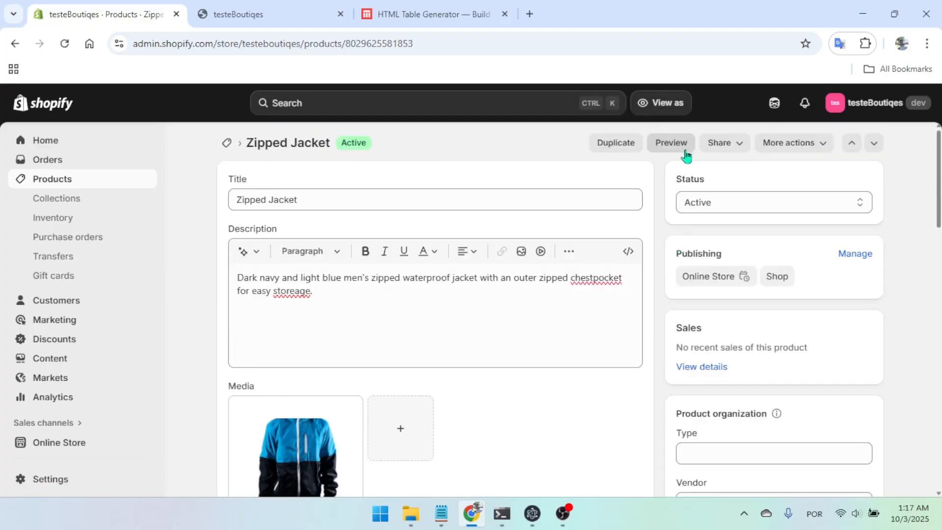
left_click(671, 146)
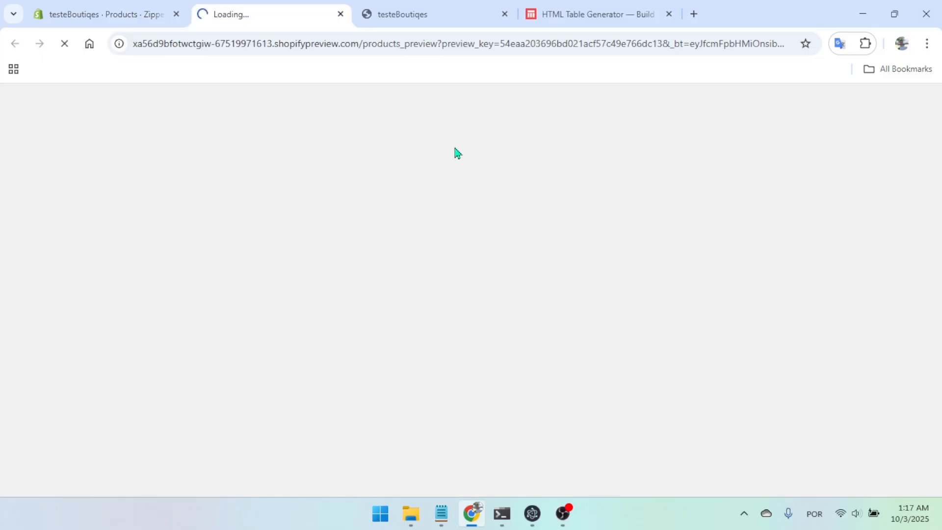
scroll(756, 240, "down", 1)
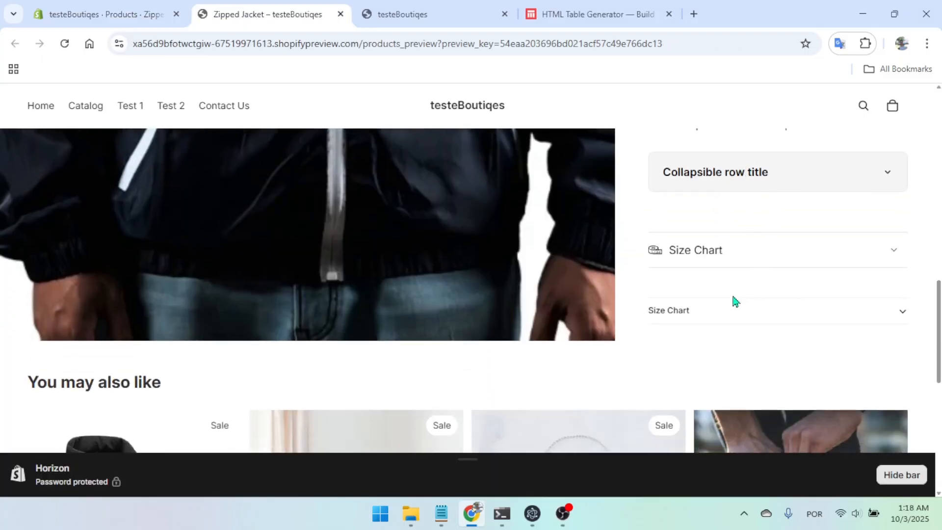
left_click(742, 323)
scroll(756, 281, "down", 1)
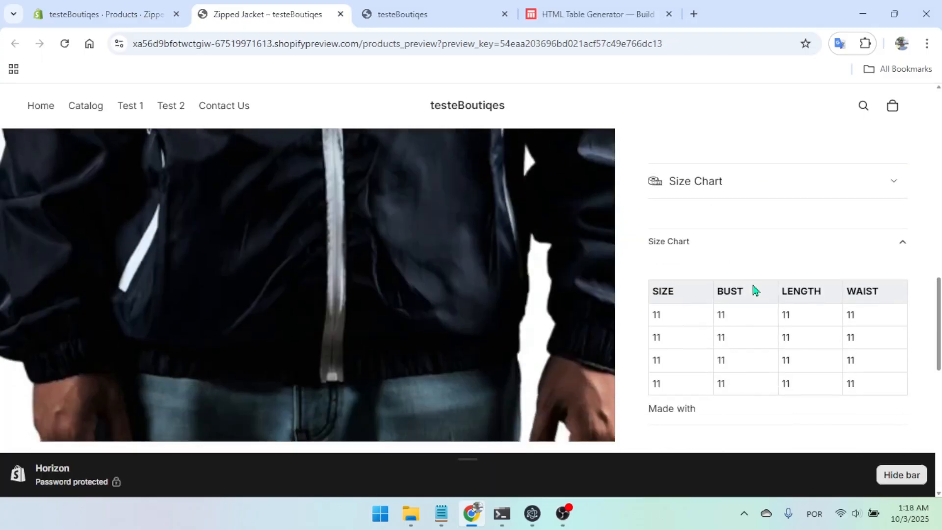
scroll(769, 322, "down", 1)
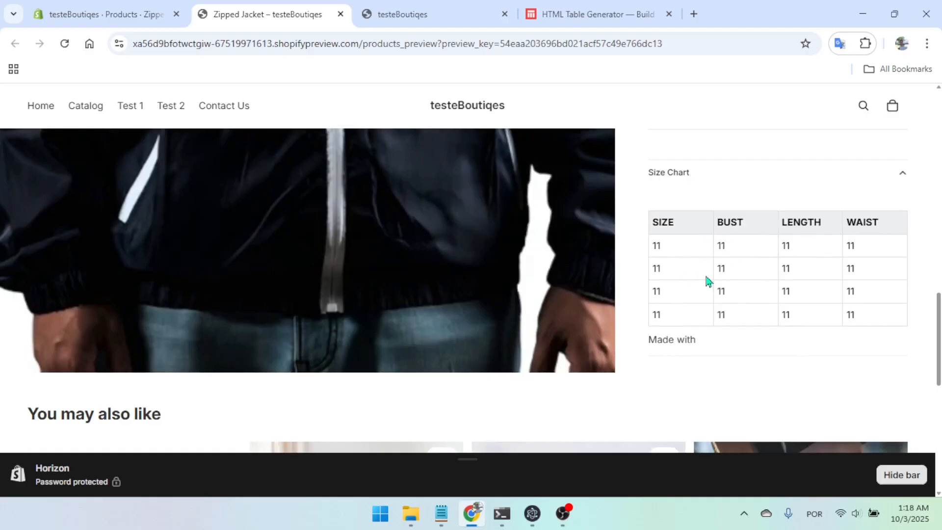
triple_click(683, 339)
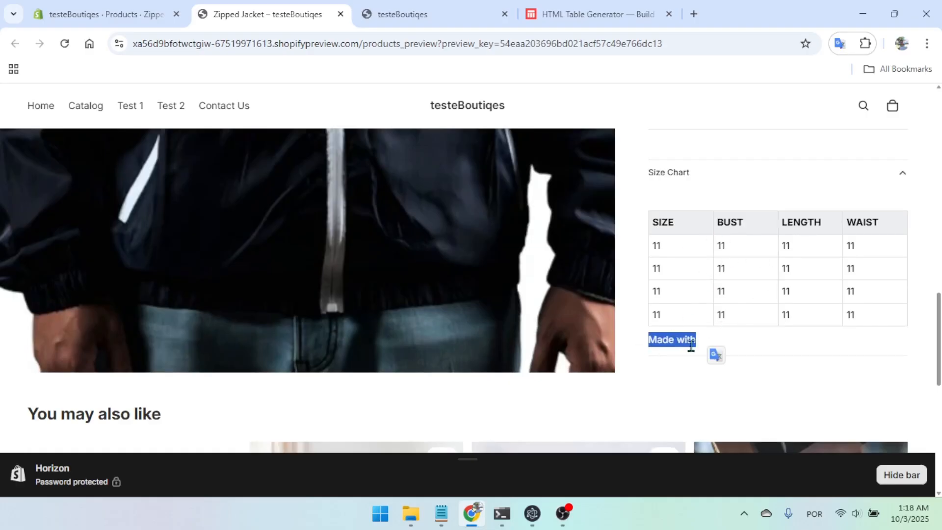
Return to the product's admin page, delete "Made with" from the Size Charts metafield code and save the product
left_click(113, 15)
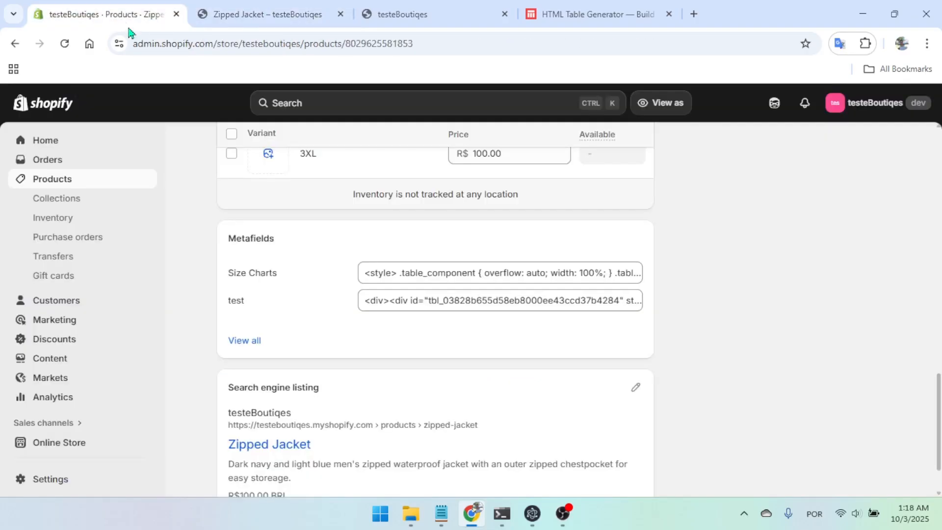
left_click(490, 273)
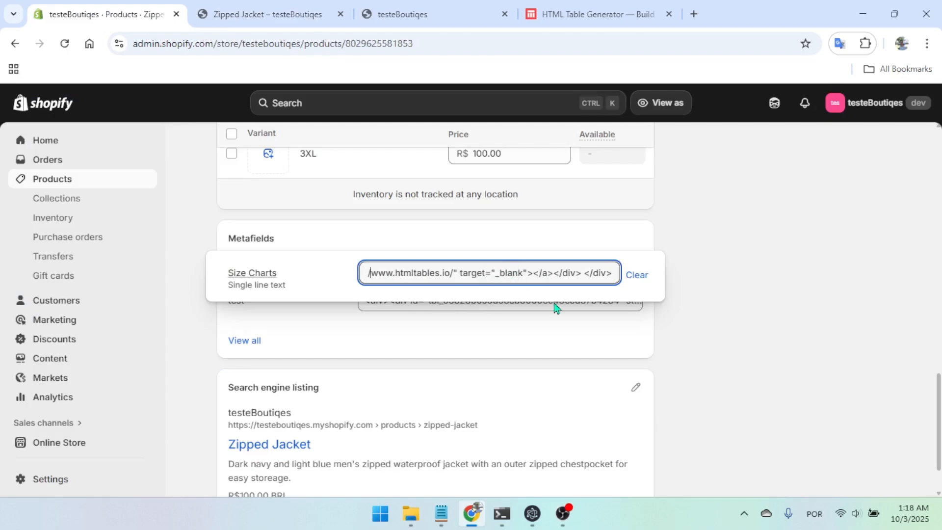
key("Left")
key("Left")
key("Left")
key("Left")
key("Left")
key("Left")
key("Left")
key("Left")
key("Left")
key("Left")
key("Left")
key("Left")
key("Left")
key("Left")
key("Left")
key("Left")
key("Left")
key("Left")
key("Left")
key("Left")
key("ctrl+shift+Right")
key("ctrl+shift+Right")
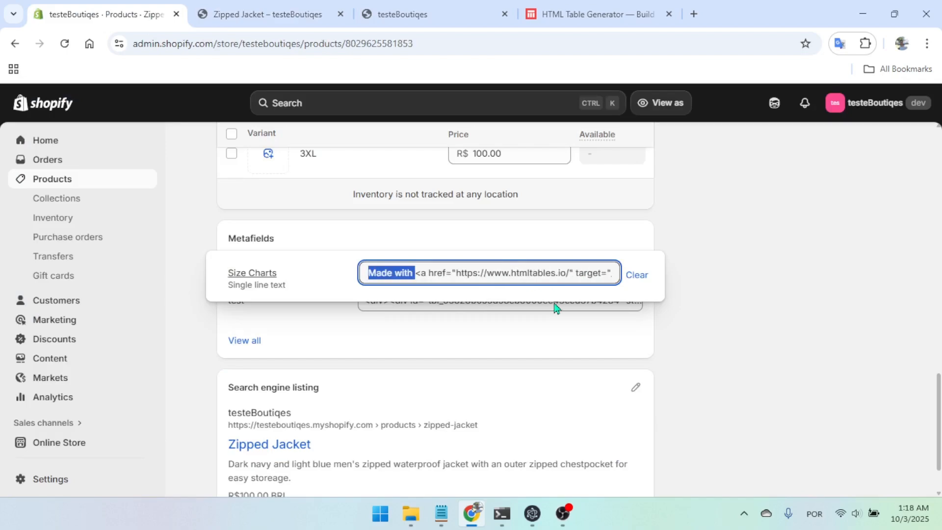
key("BackSpace")
left_click(582, 312)
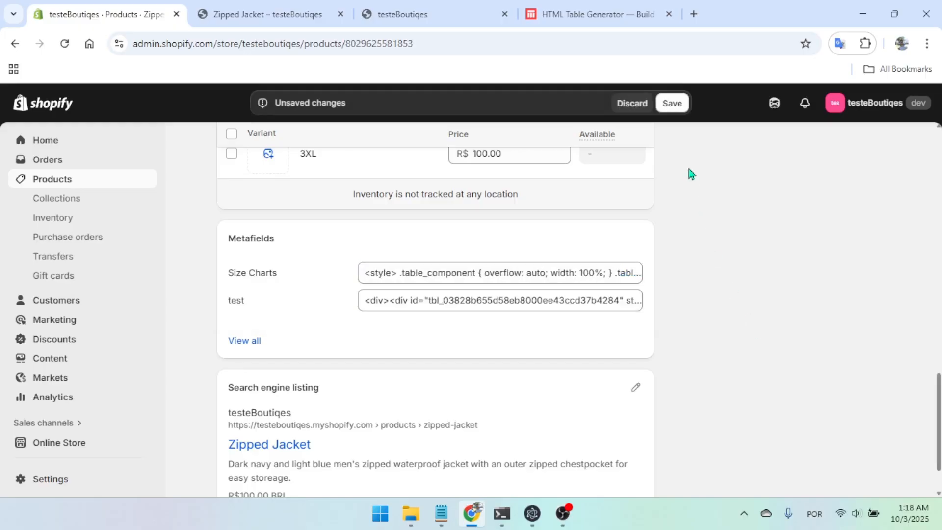
left_click(667, 104)
Switch back to the Zipped Jacket store preview and reload it to check the updated size chart
key("ctrl+Tab")
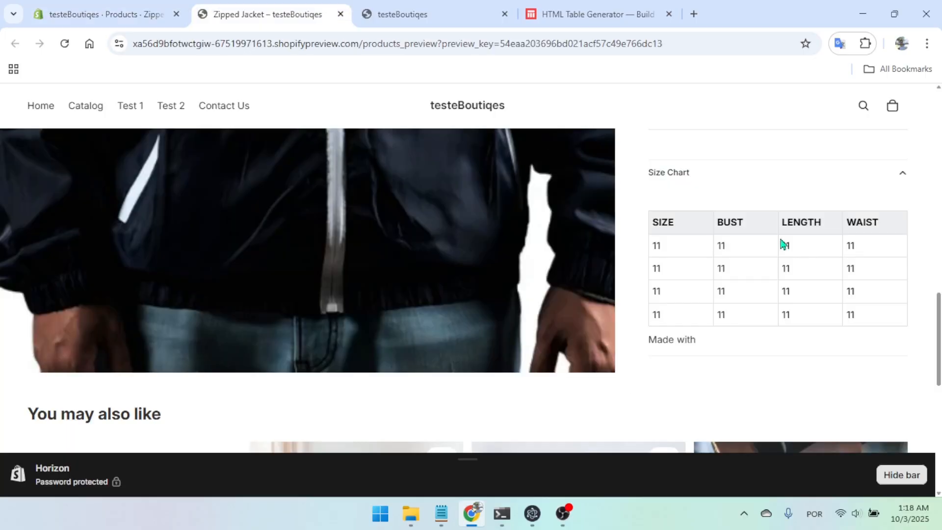
left_click(143, 15)
left_click(269, 16)
key("F5")
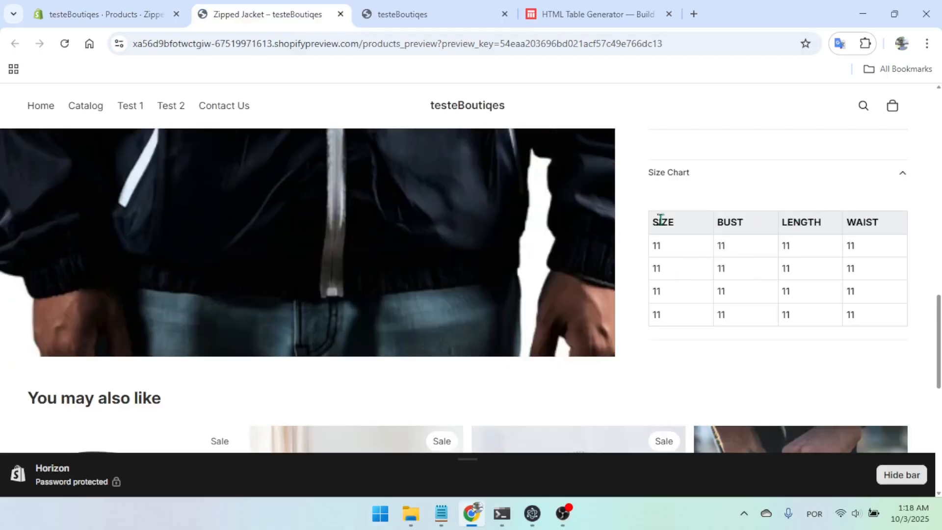
Collapse and reopen the lower Size Chart row, and look over its table and the rest of the product page
left_click(887, 177)
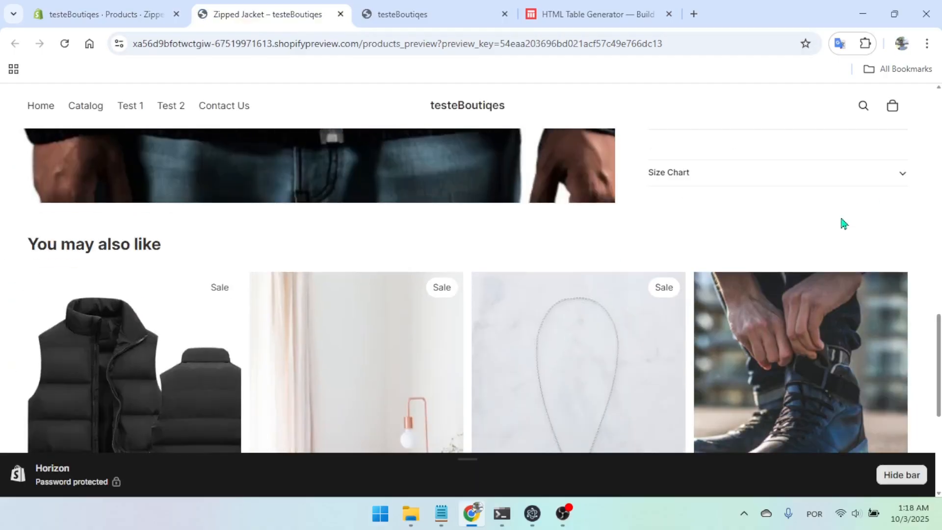
left_click(857, 181)
left_click(817, 179)
left_click(826, 181)
scroll(781, 260, "up", 10)
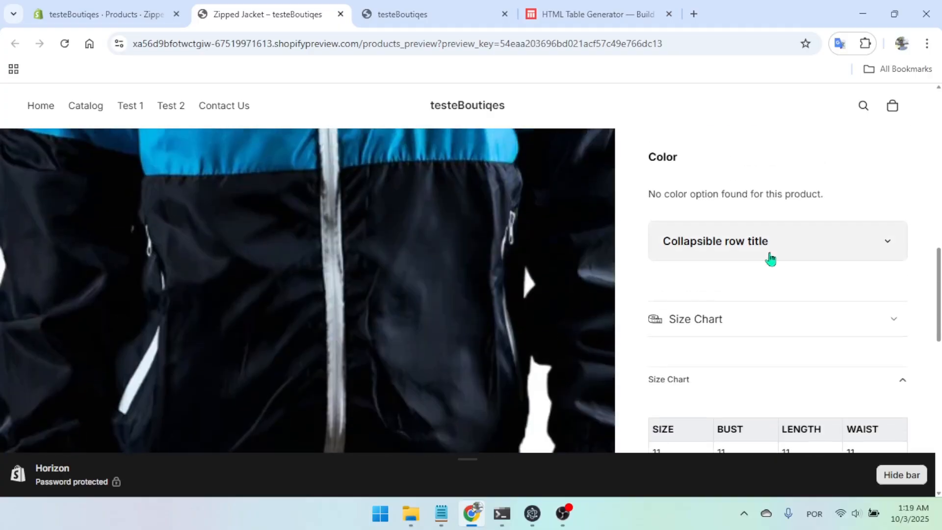
scroll(829, 226, "up", 4)
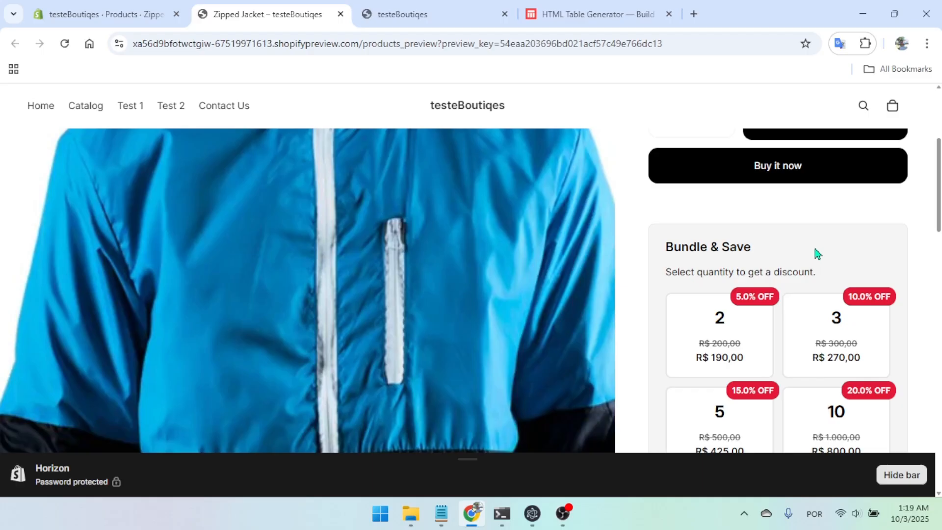
scroll(805, 250, "down", 15)
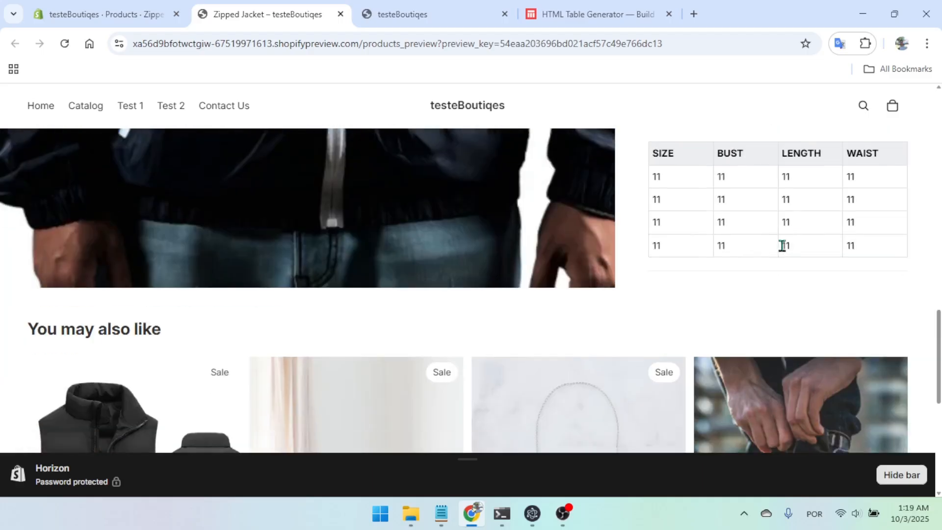
scroll(749, 272, "down", 4)
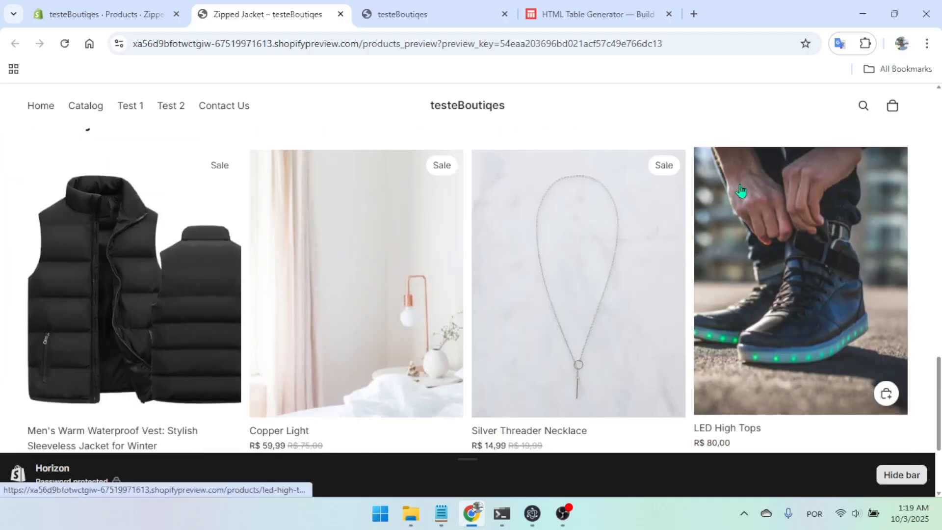